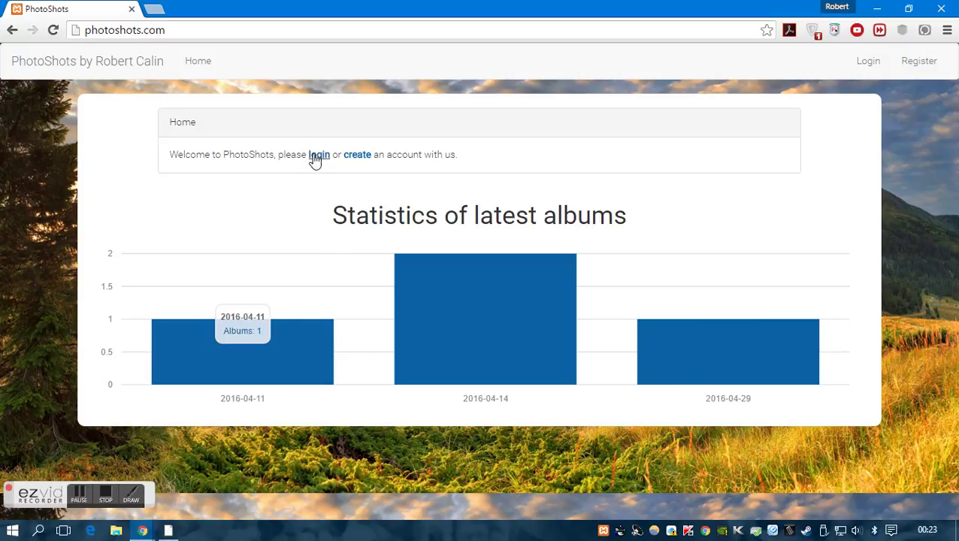
Look over the new account registration form fields, then return to the home page
click(359, 157)
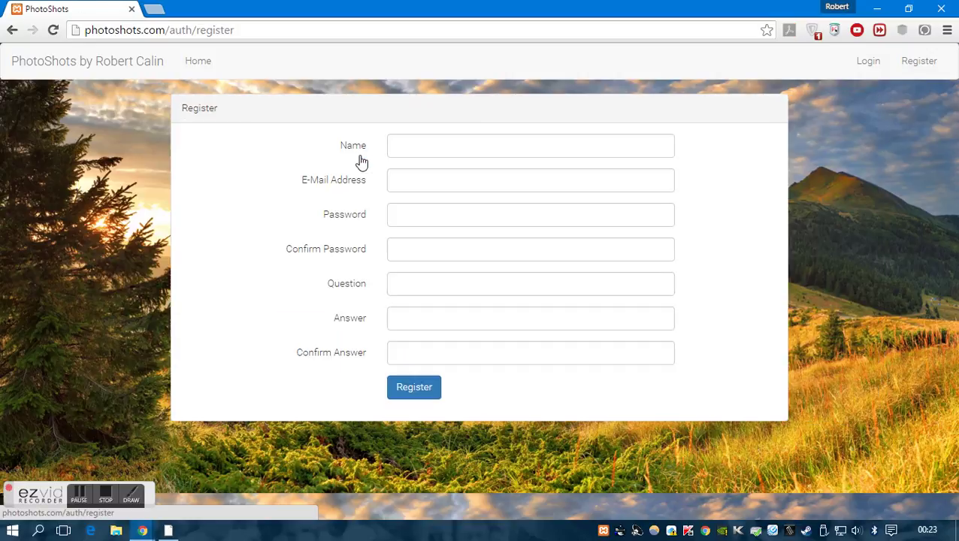
click(456, 153)
click(443, 180)
click(444, 214)
click(570, 251)
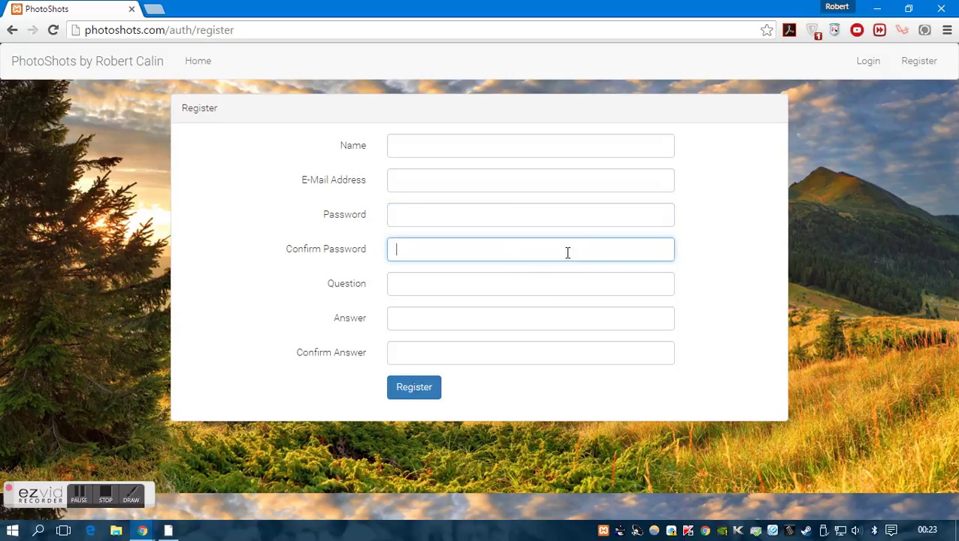
click(509, 285)
click(494, 320)
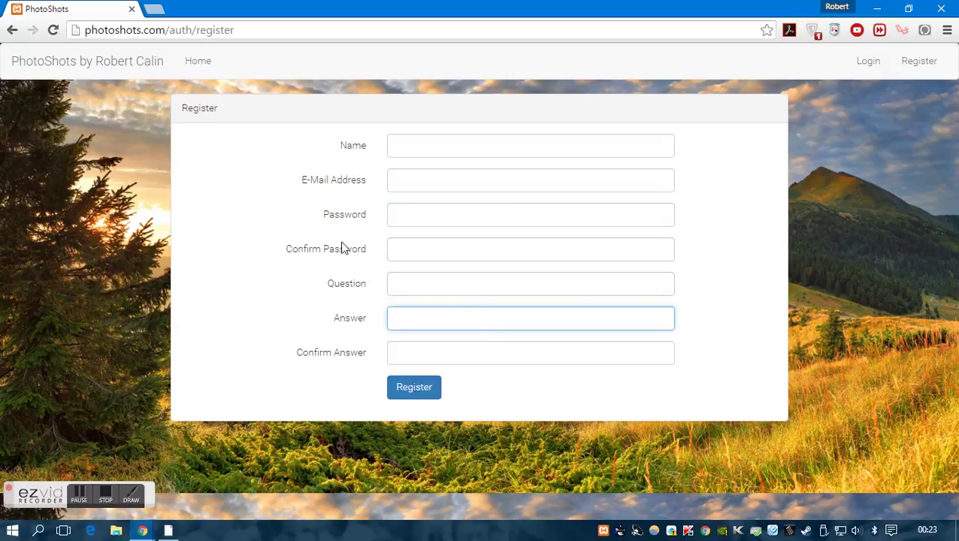
click(199, 63)
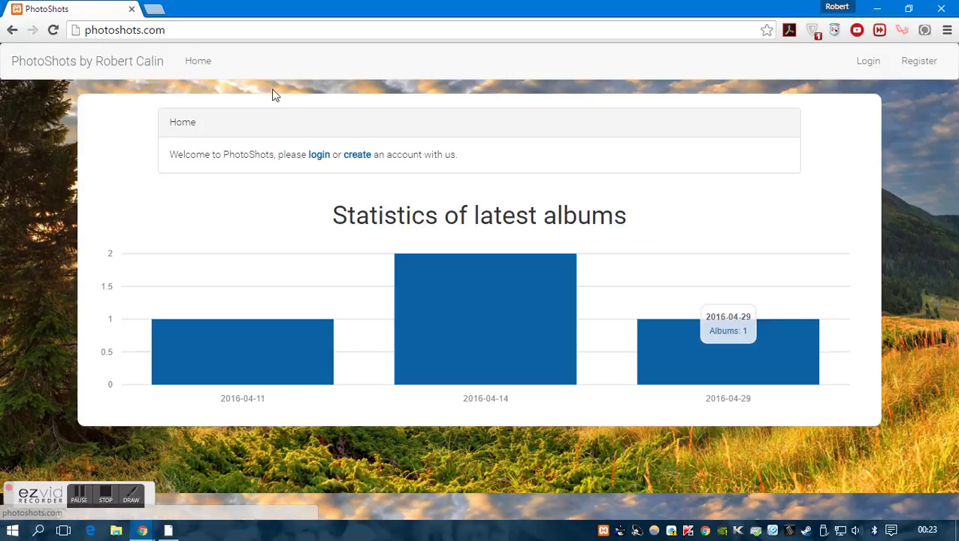
Log in as admin using the saved admin e-mail and the account password
click(317, 154)
click(417, 145)
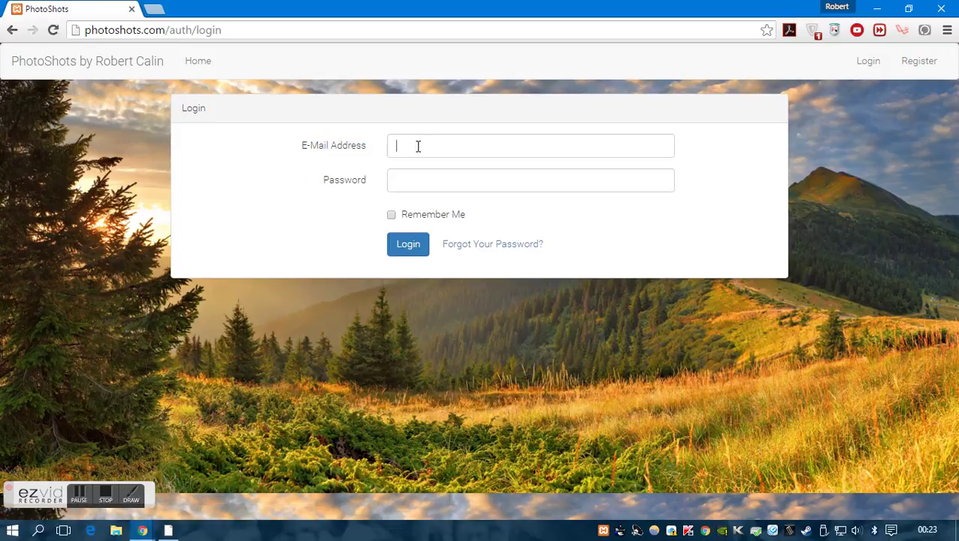
text(ad)
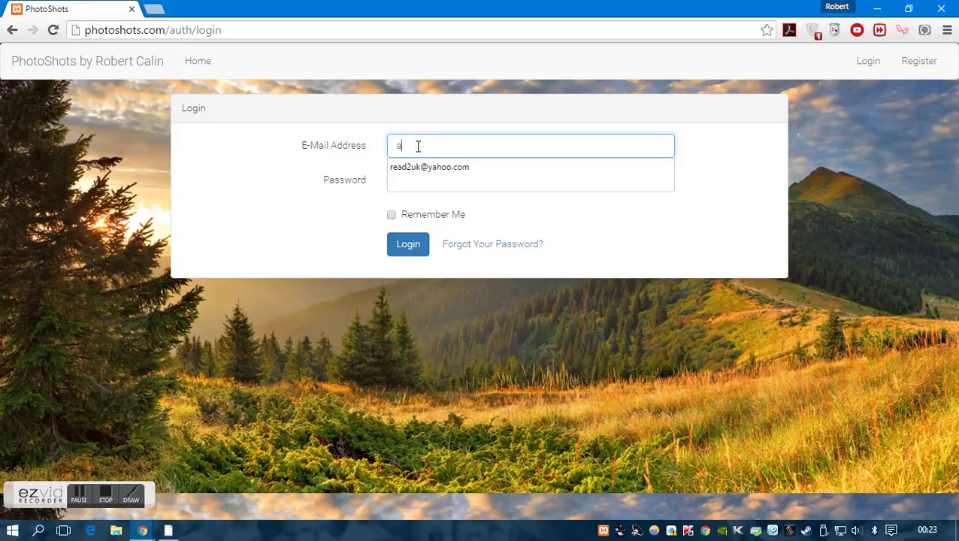
click(418, 164)
click(430, 188)
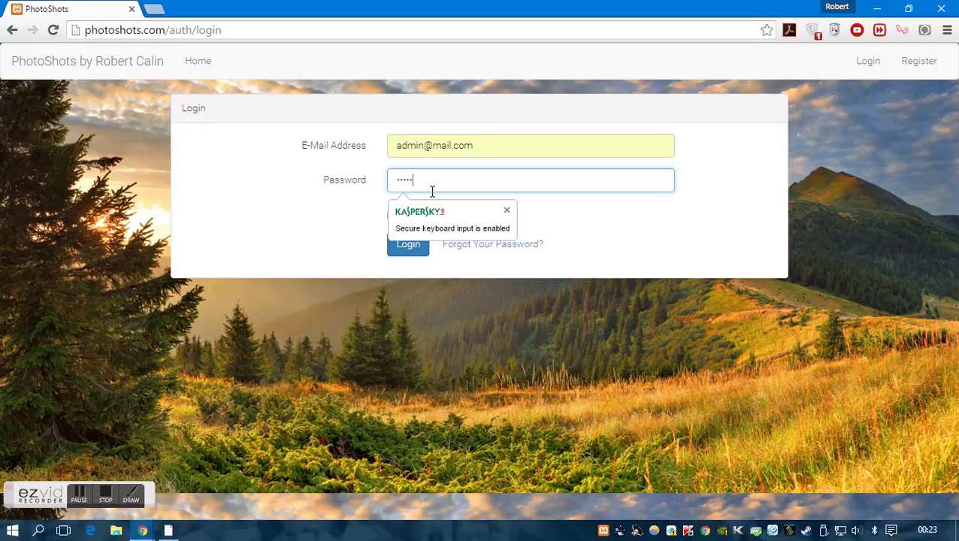
key(Return)
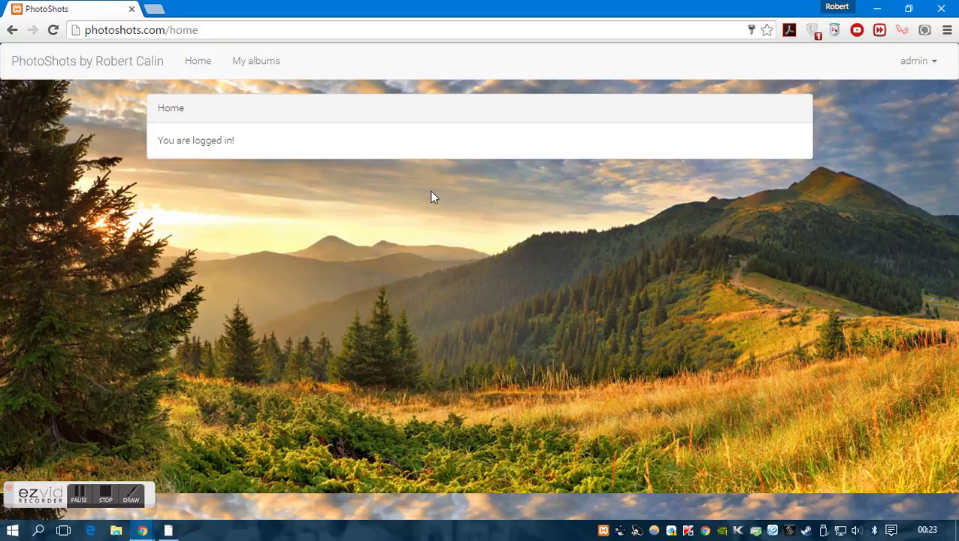
Open My albums and show the photos of the University of Huddersfield album
click(256, 66)
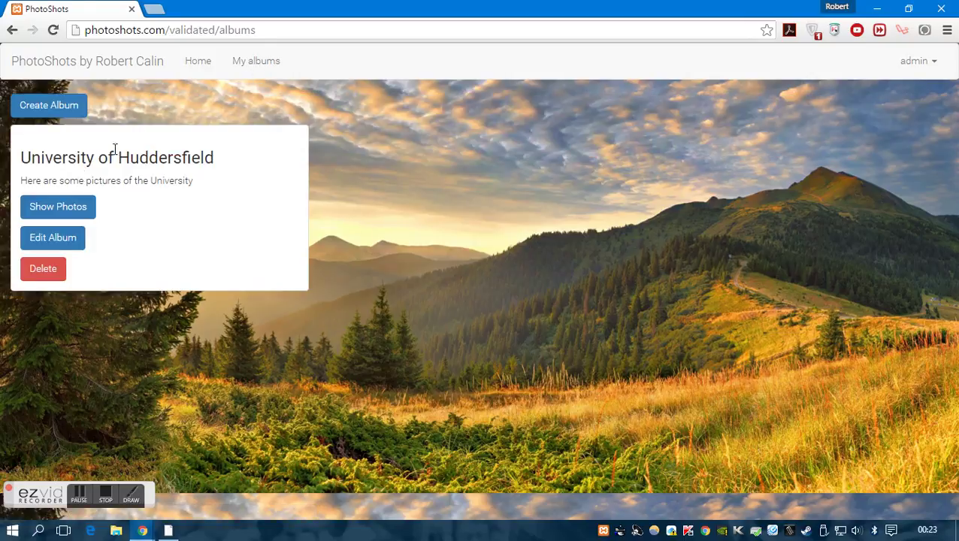
drag(20, 156, 213, 163)
drag(32, 181, 176, 186)
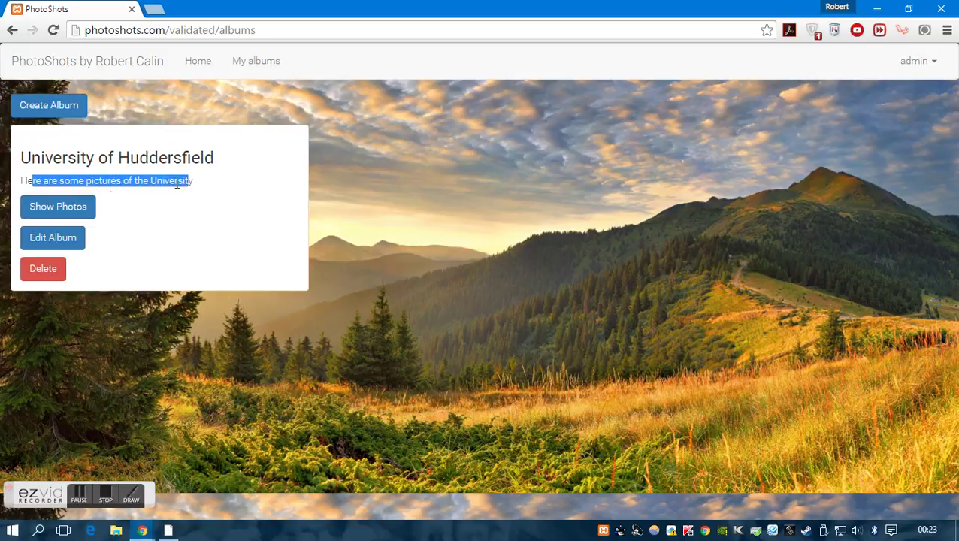
click(58, 209)
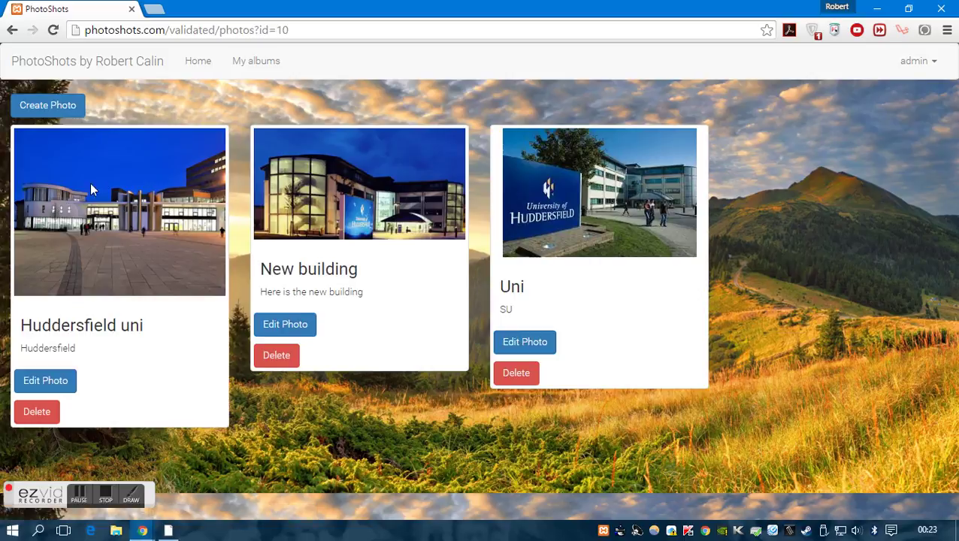
drag(84, 256, 276, 204)
drag(497, 284, 531, 305)
Retitle the Uni photo to 'University of Huddersfield' and replace its SU description
click(524, 342)
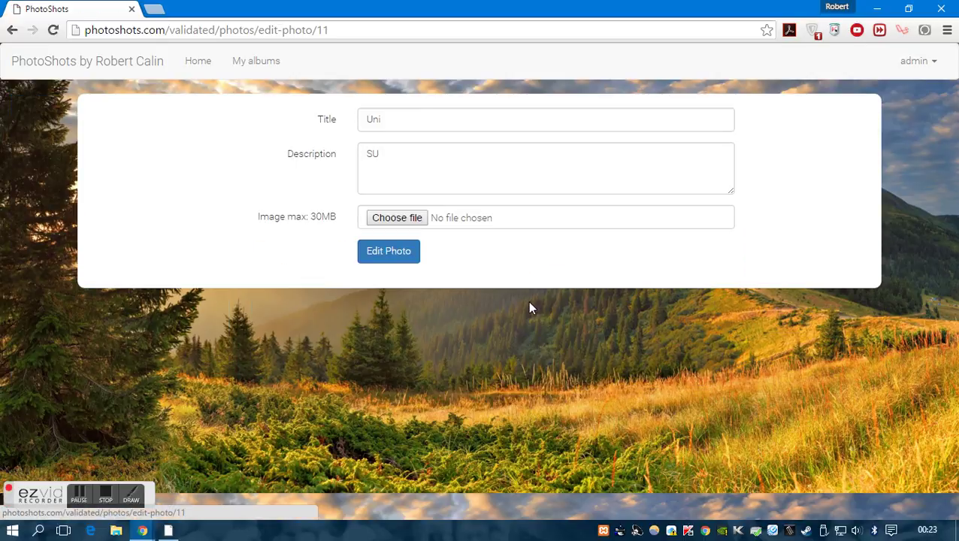
click(452, 124)
text(ver)
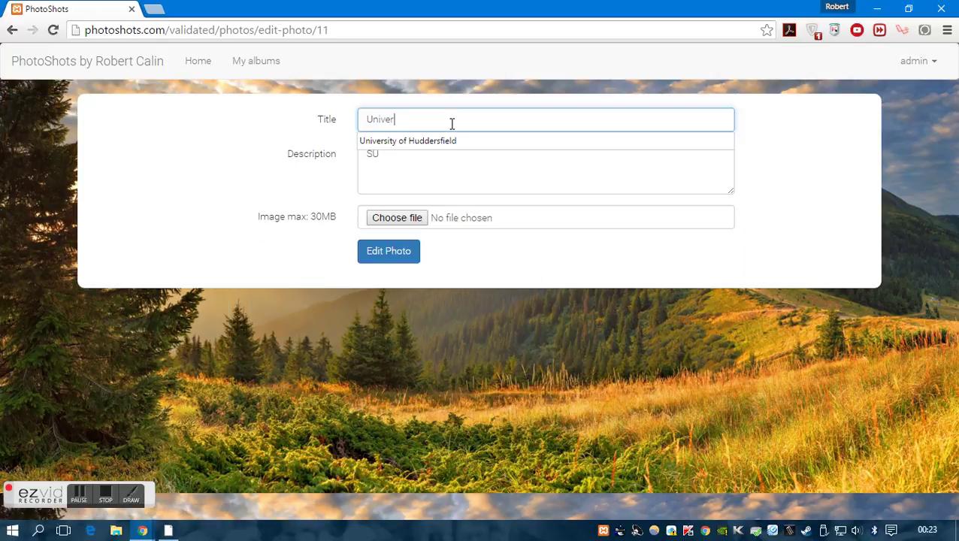
key(Down)
key(Return)
key(Tab)
key(ctrl+a)
text(T)
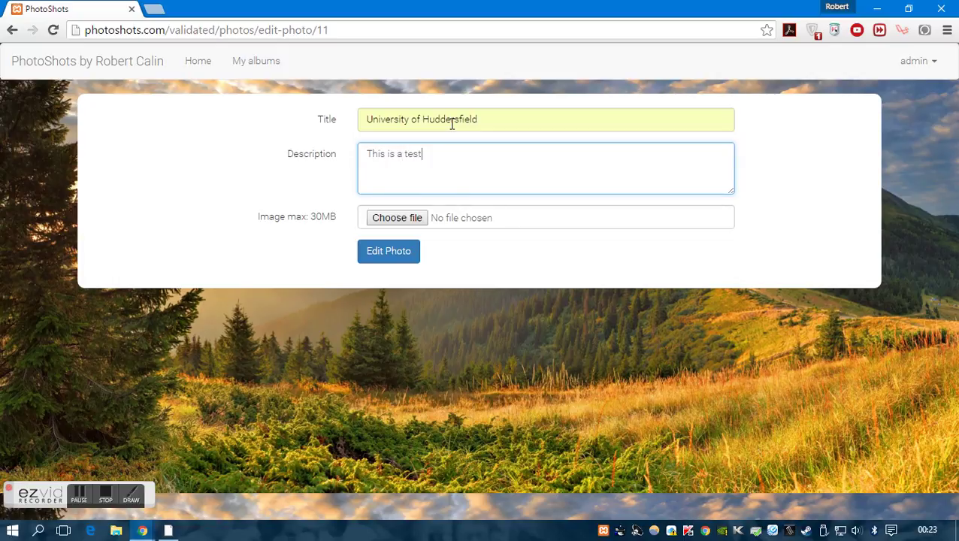
click(387, 260)
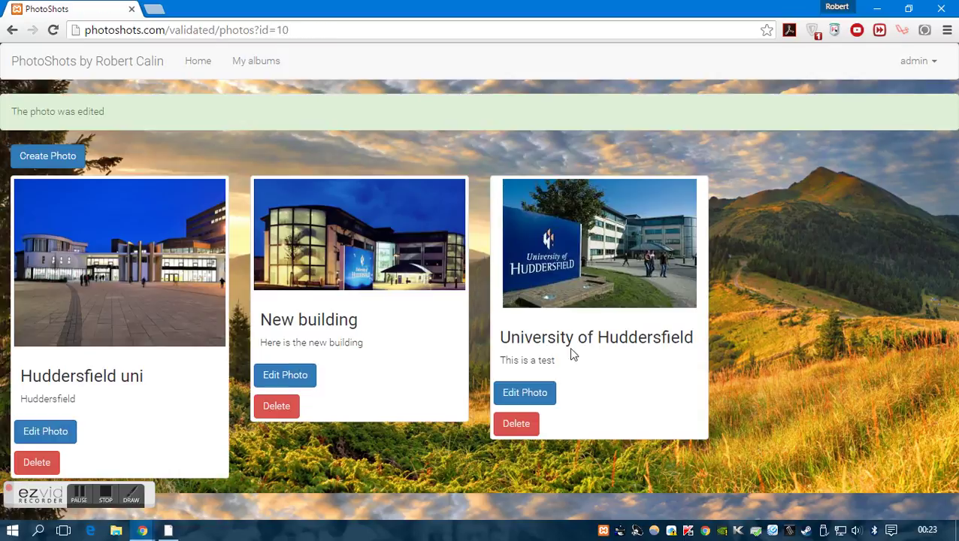
drag(502, 343, 618, 353)
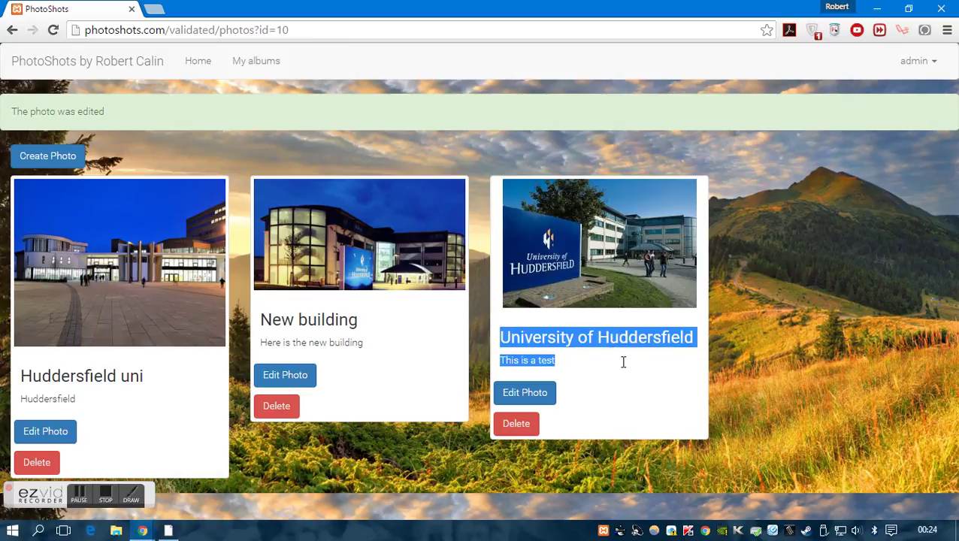
Delete the University of Huddersfield, New building and Huddersfield uni photos
click(516, 424)
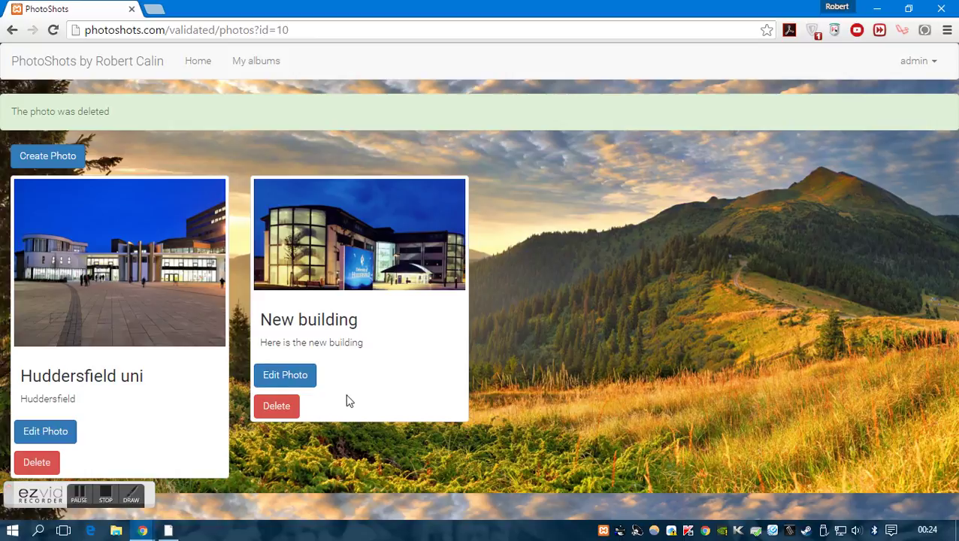
click(284, 411)
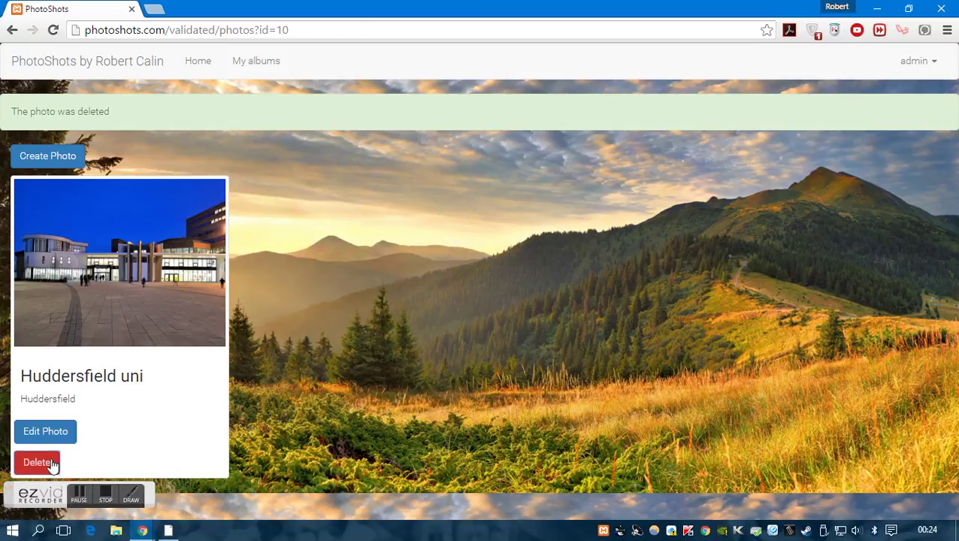
click(51, 463)
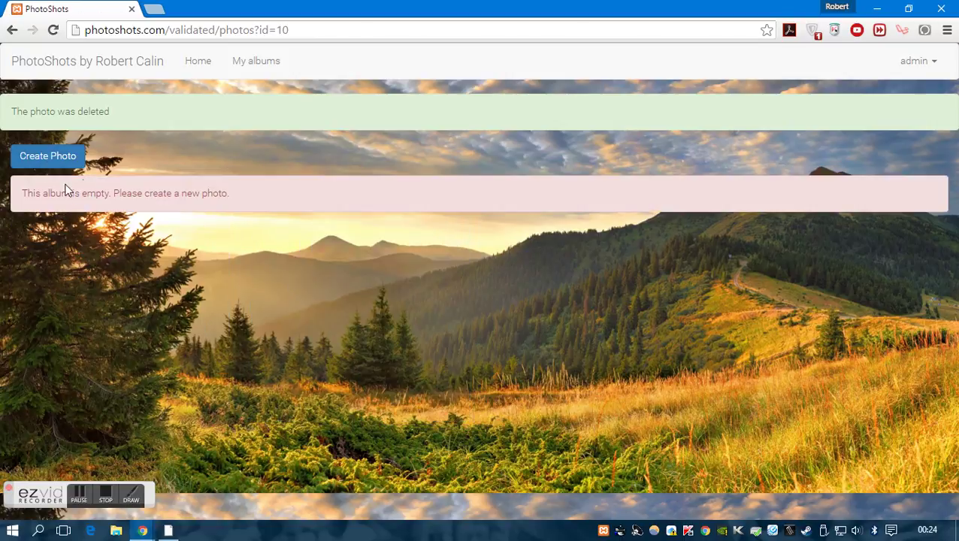
drag(27, 194, 238, 189)
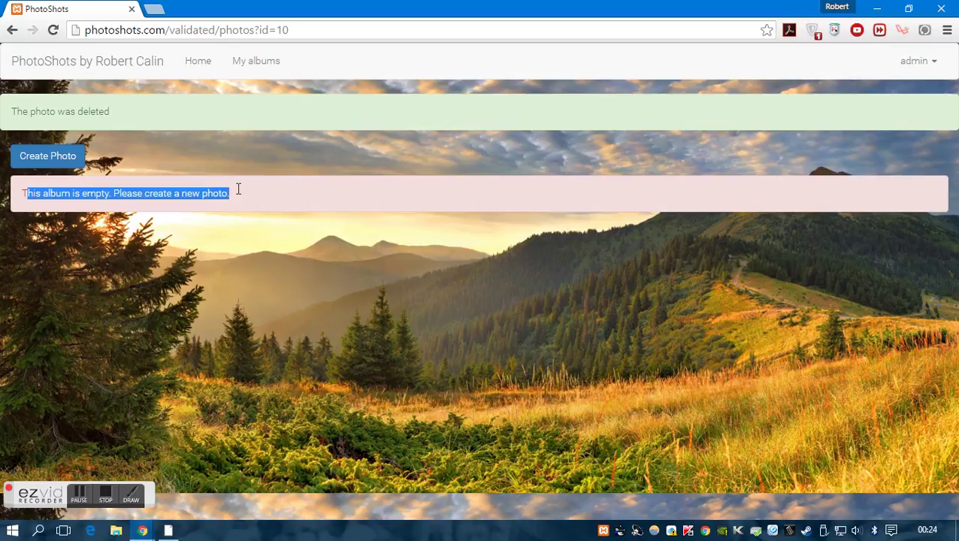
click(176, 160)
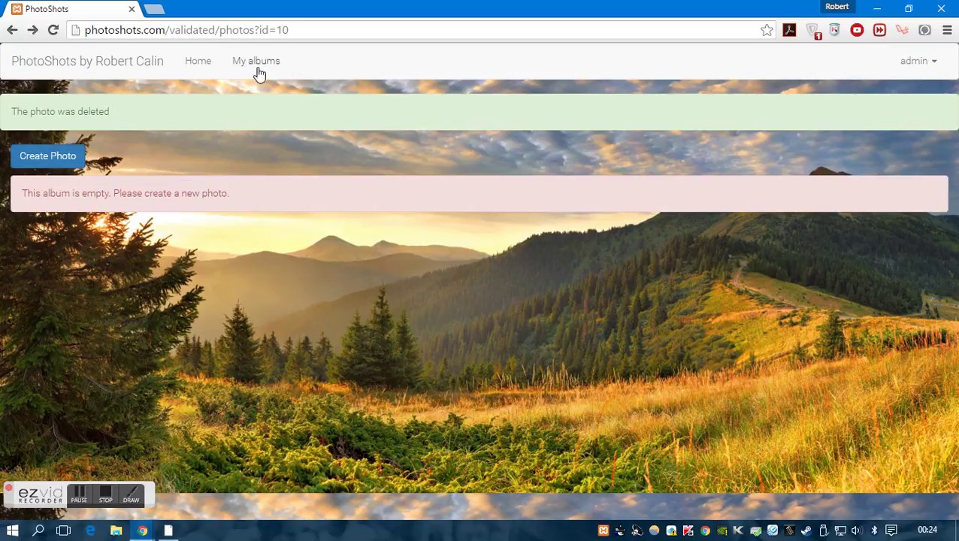
Delete the now-empty University of Huddersfield album from the albums list
click(256, 65)
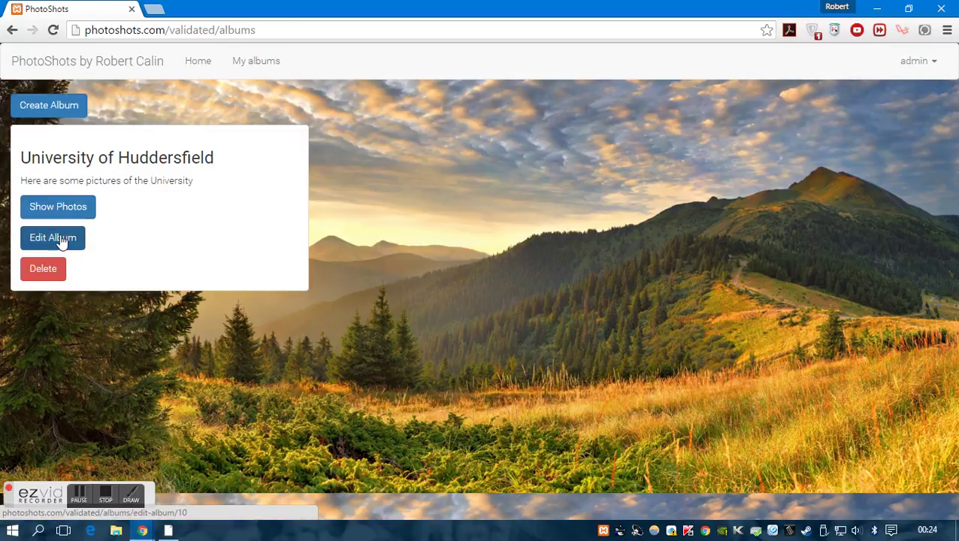
click(60, 269)
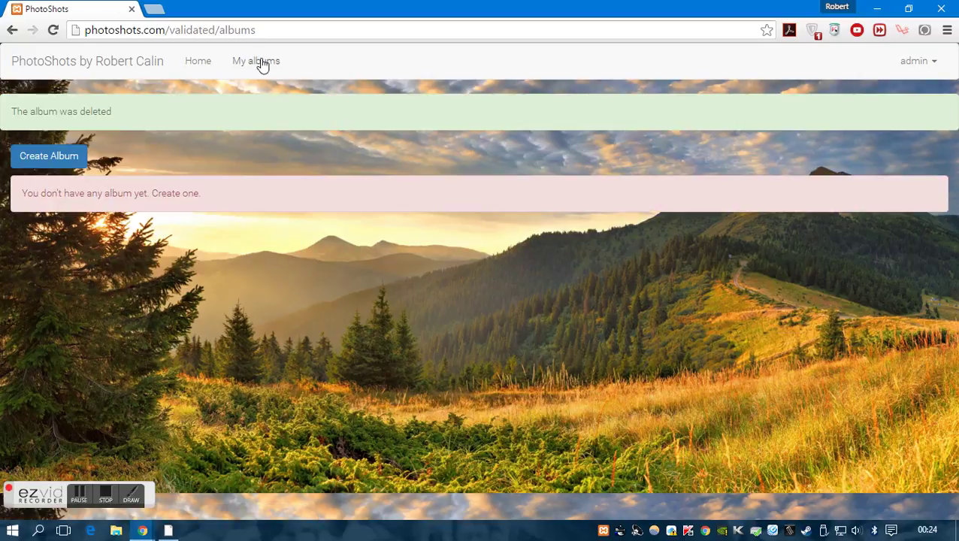
click(259, 62)
Create album 'This is a new album' described 'Here is a description of the album', then view its photos
click(75, 107)
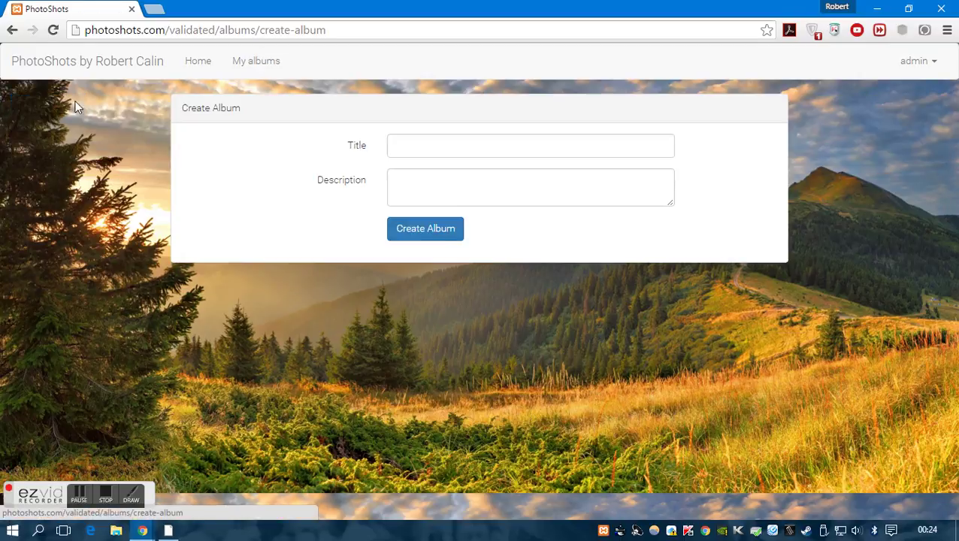
click(423, 142)
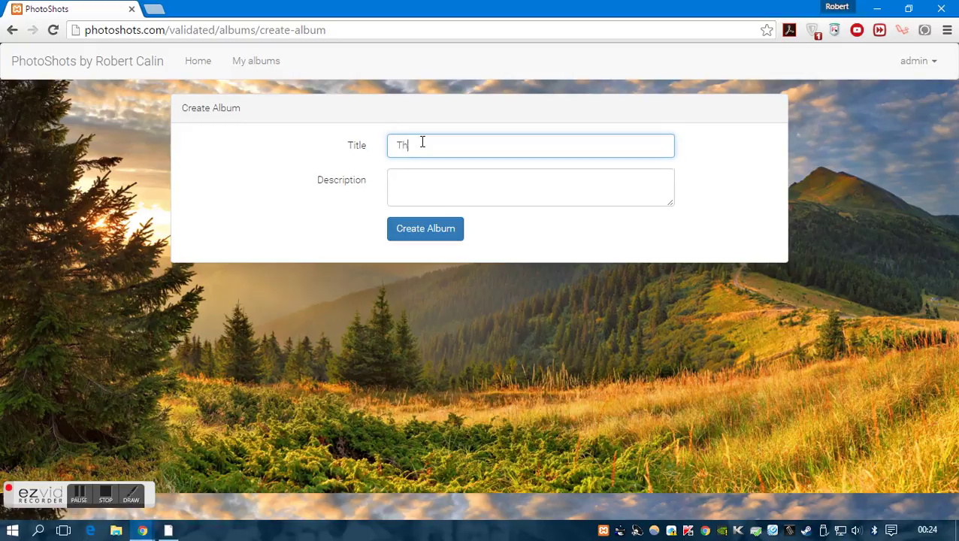
text(This is a new album)
key(Tab)
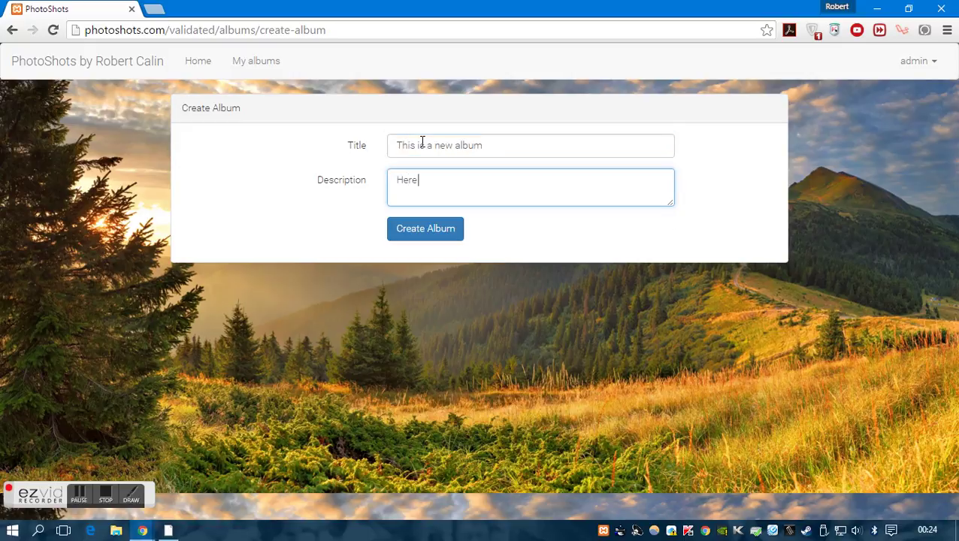
text(Here is a description of th)
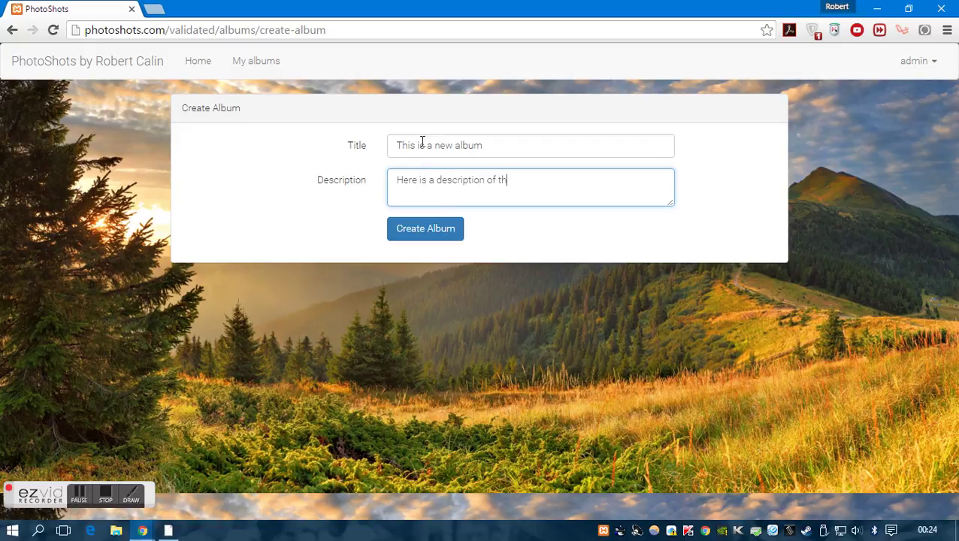
text(e album)
click(438, 234)
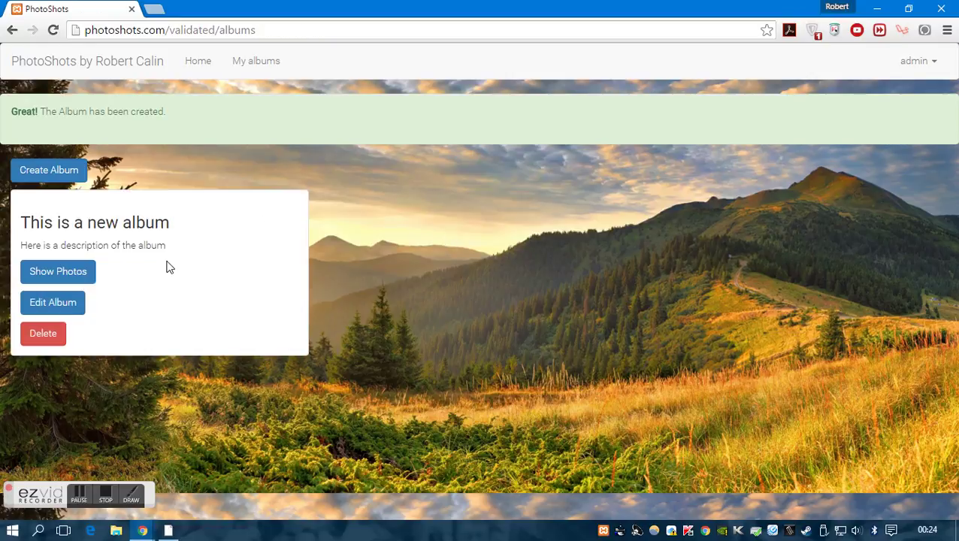
drag(35, 107, 159, 120)
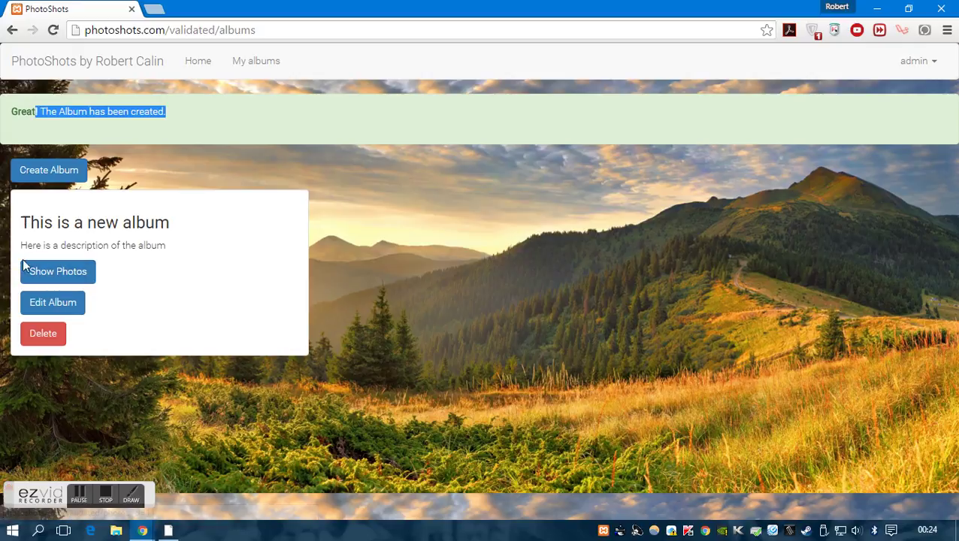
click(49, 278)
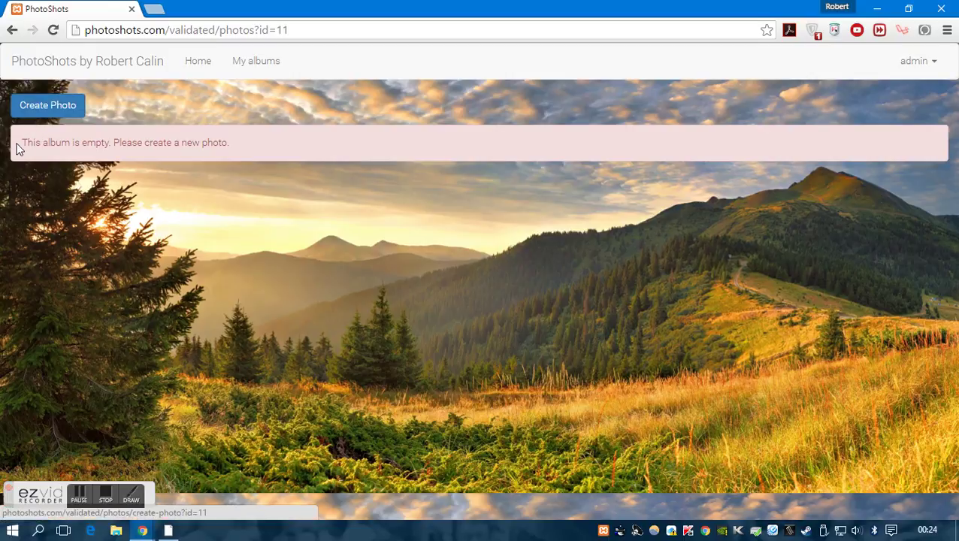
Start a new photo titled 'Picture of the university' with description 'this is the description of'
click(40, 105)
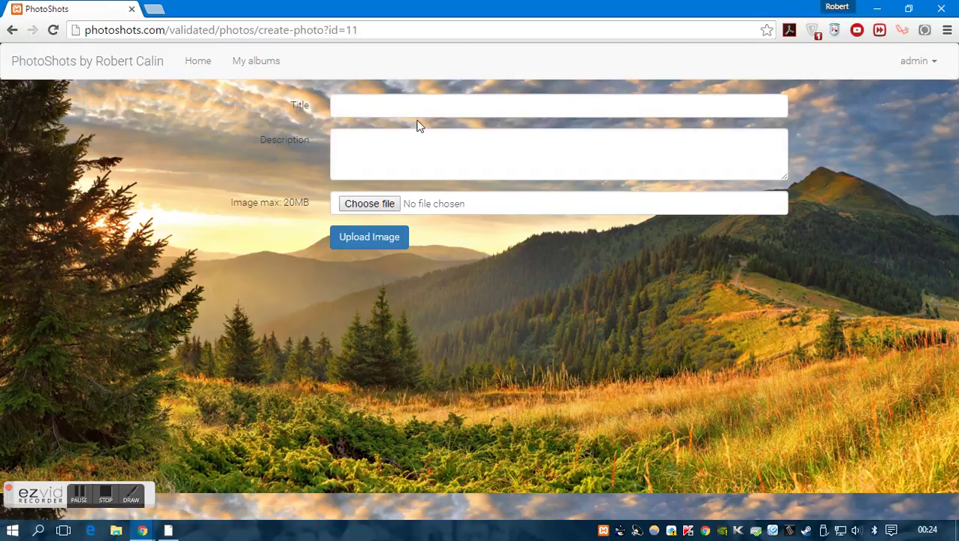
click(421, 100)
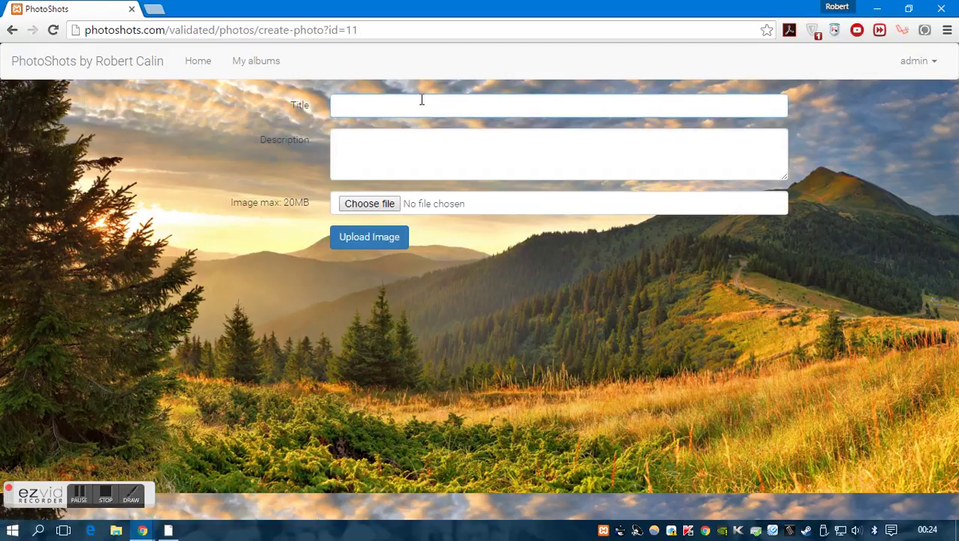
text(Picture of the university)
key(Tab)
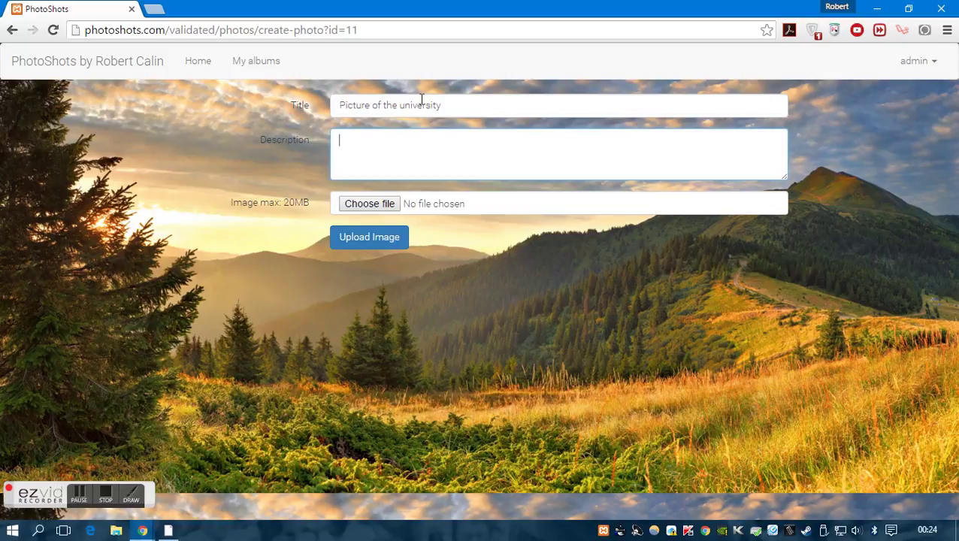
text(this is the description of the pictur)
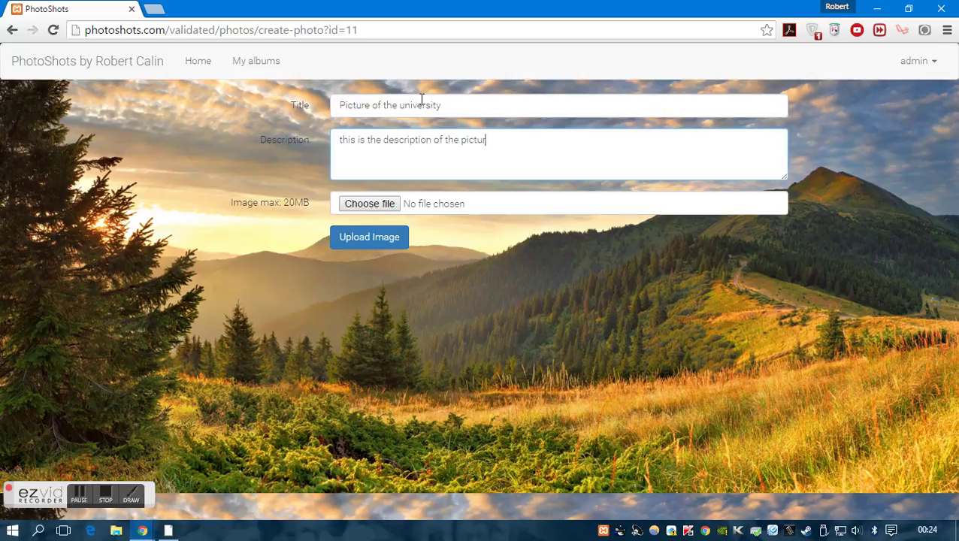
Attach Hudderfield University campus.jpg and upload the photo to the album
click(390, 204)
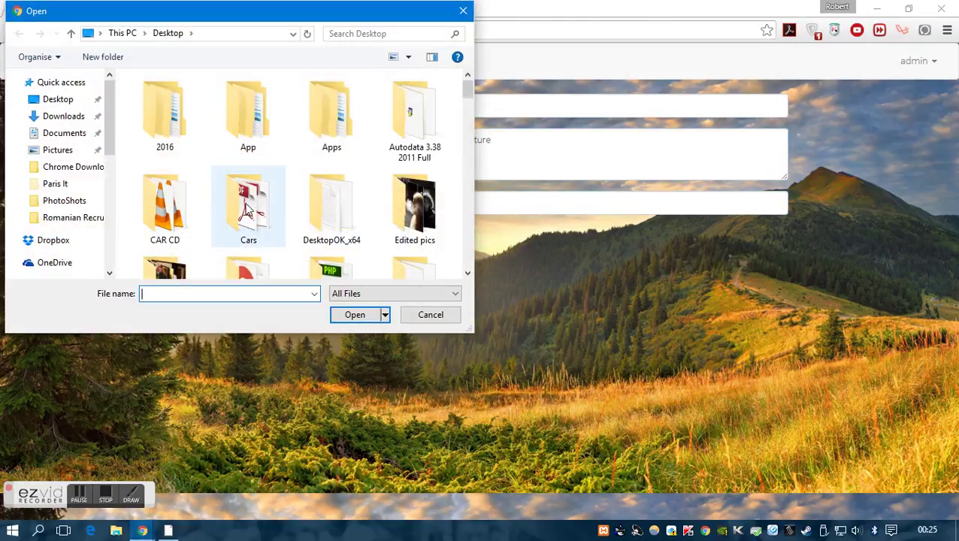
scroll(260, 218, down, 5)
scroll(259, 209, down, 10)
scroll(284, 208, down, 5)
click(180, 212)
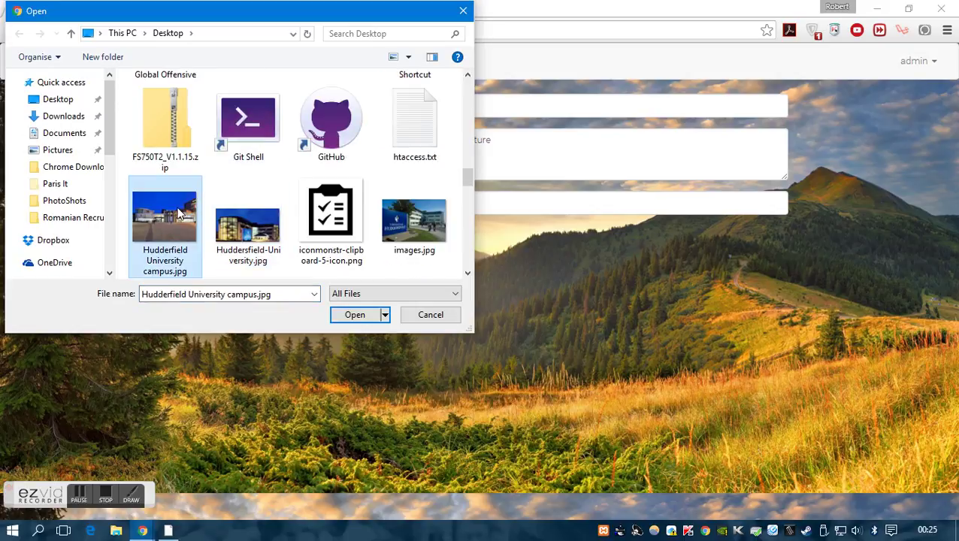
double_click(171, 216)
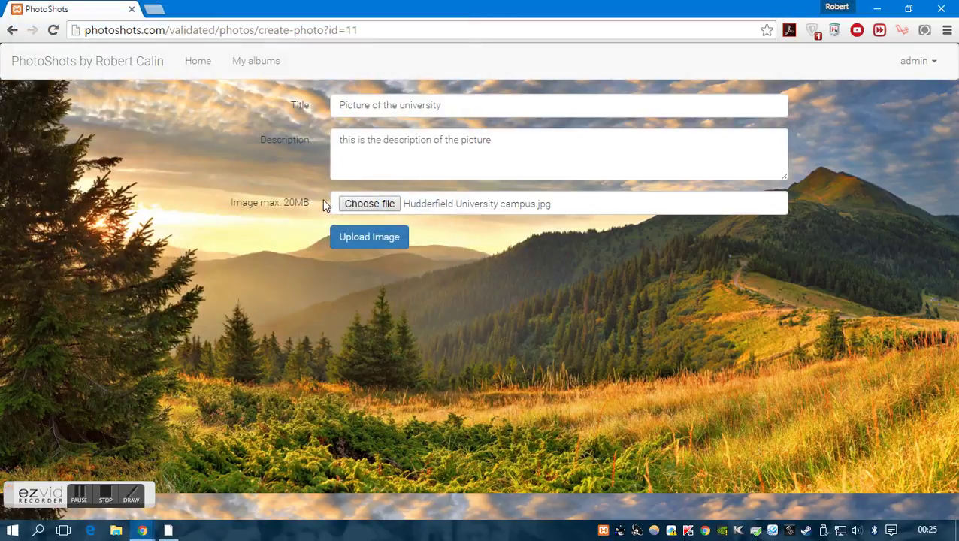
click(355, 238)
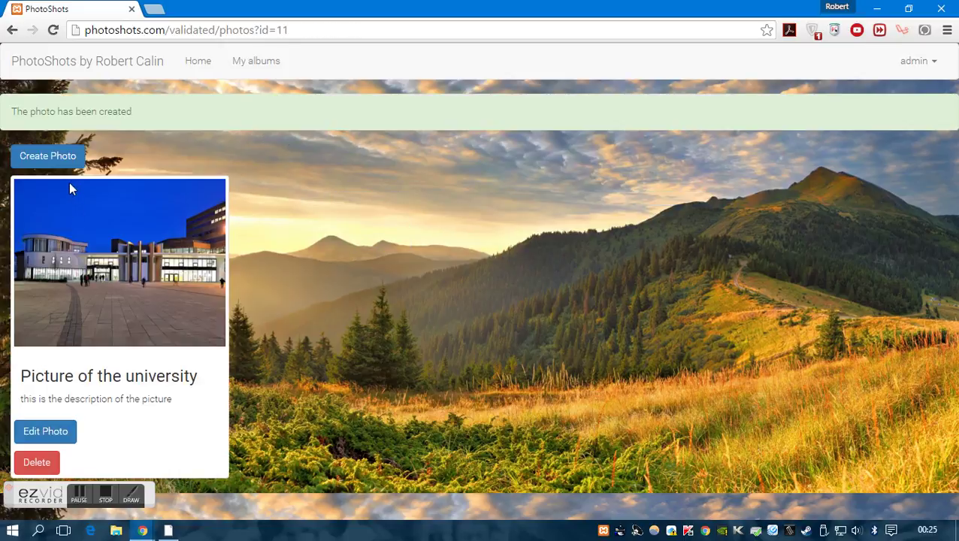
drag(32, 373, 199, 420)
click(131, 378)
Create a throwaway album 'sadds' with description 'adsdas', then delete it
click(255, 62)
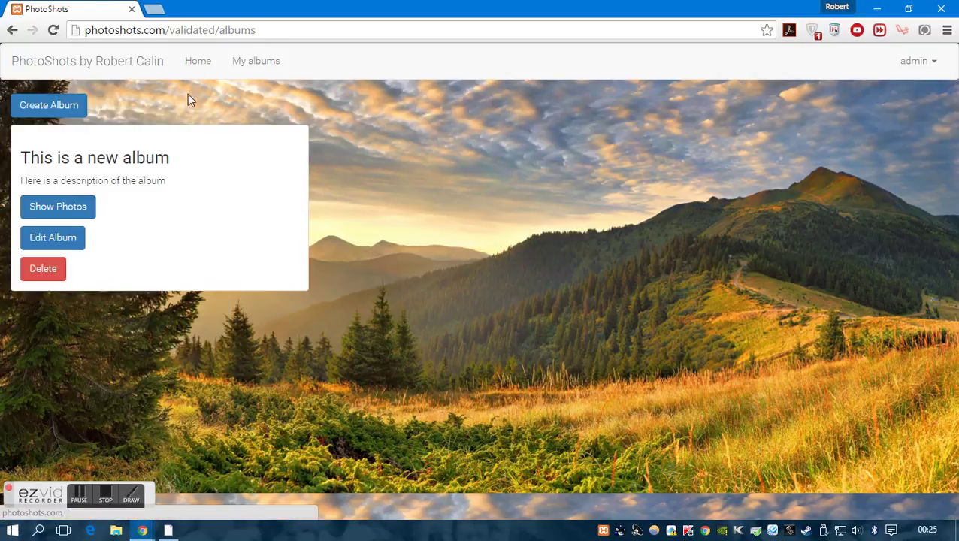
click(42, 111)
click(406, 143)
text(sad)
click(432, 185)
text(adsdas)
click(429, 149)
text(ds)
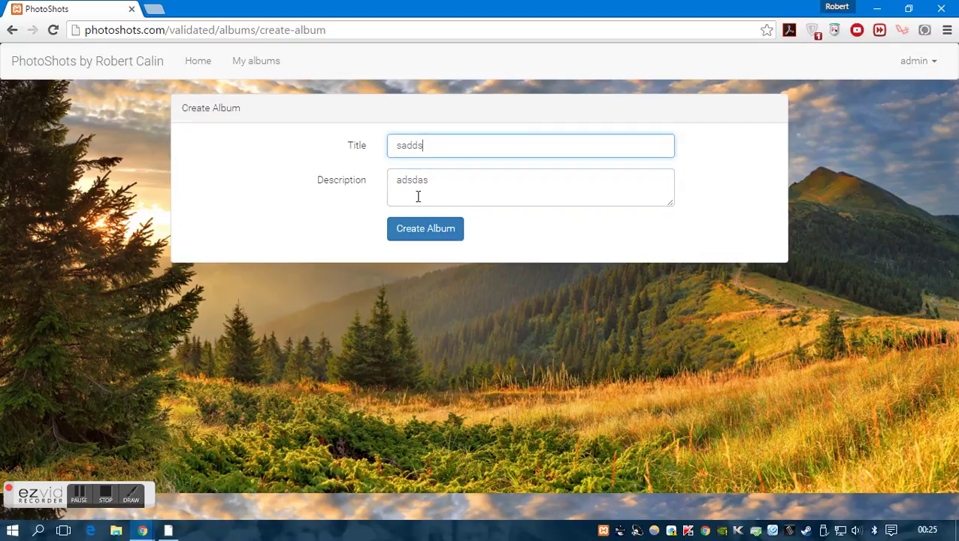
click(422, 228)
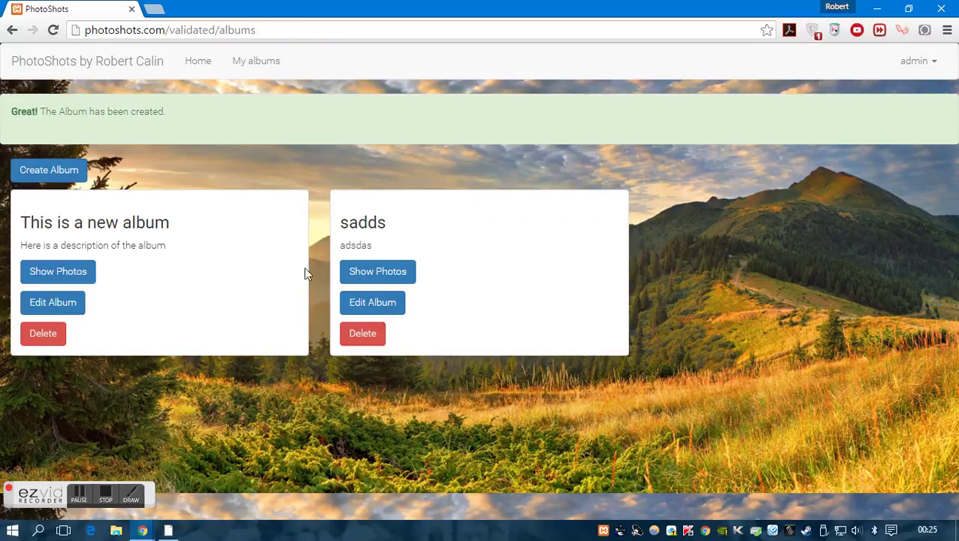
click(369, 338)
click(921, 65)
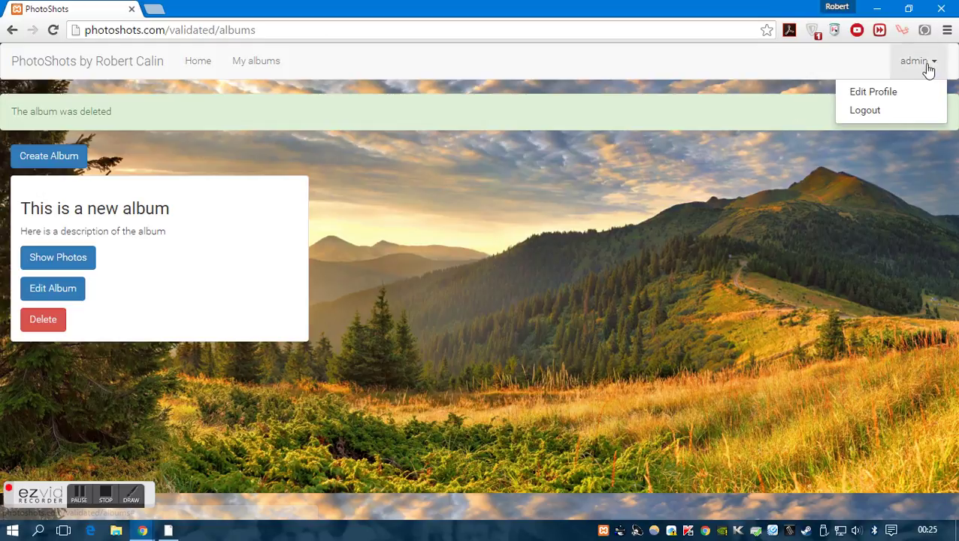
Replace the admin profile name, enter a new password, and submit the Edit Profile form
click(898, 92)
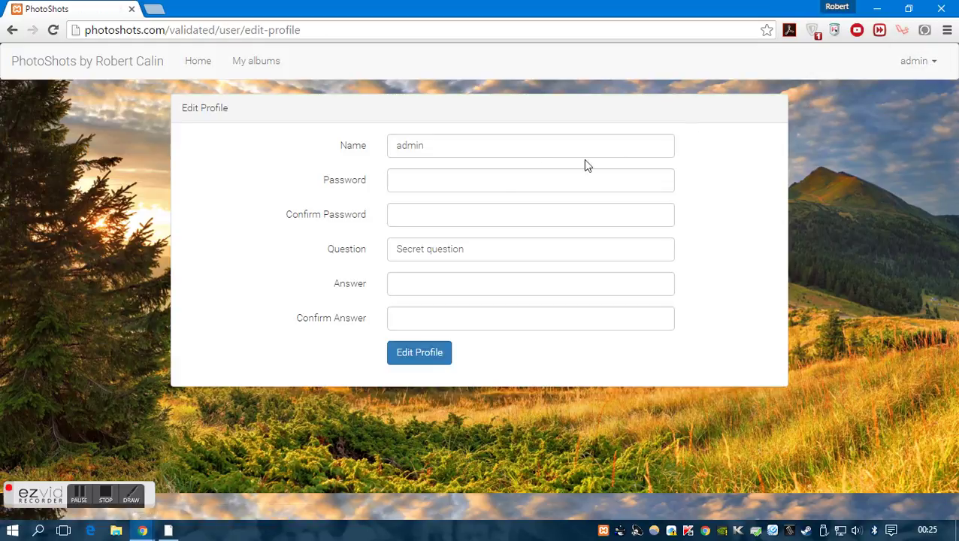
click(450, 144)
drag(497, 143, 318, 136)
text(Robert)
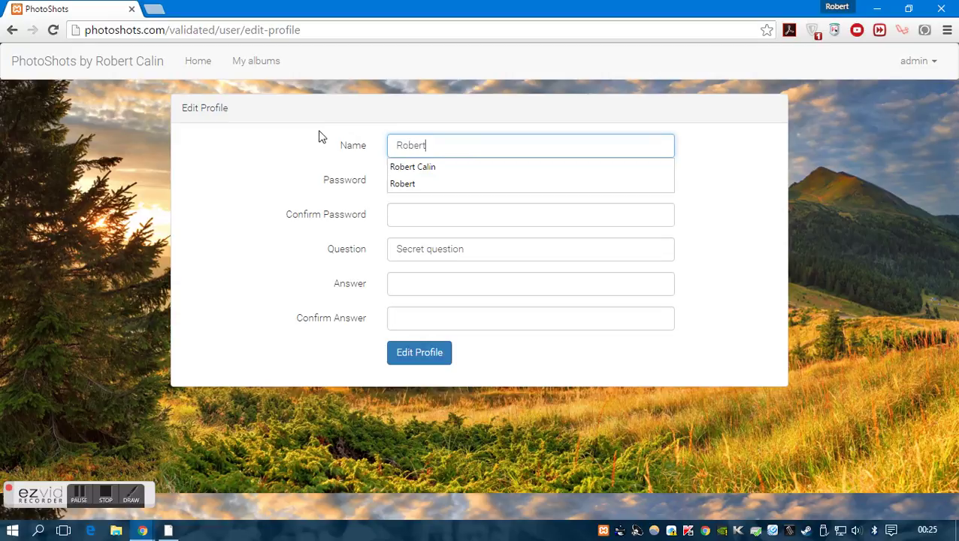
click(412, 184)
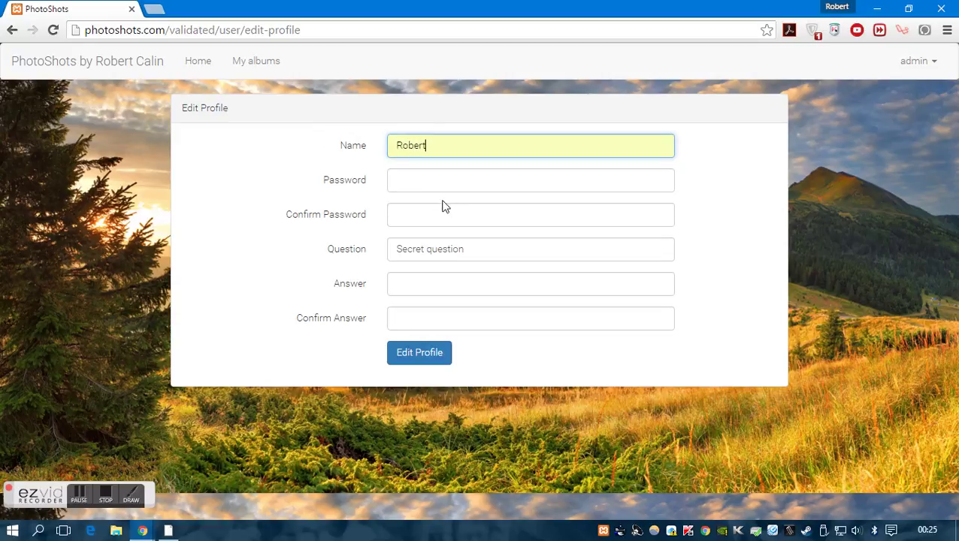
click(443, 183)
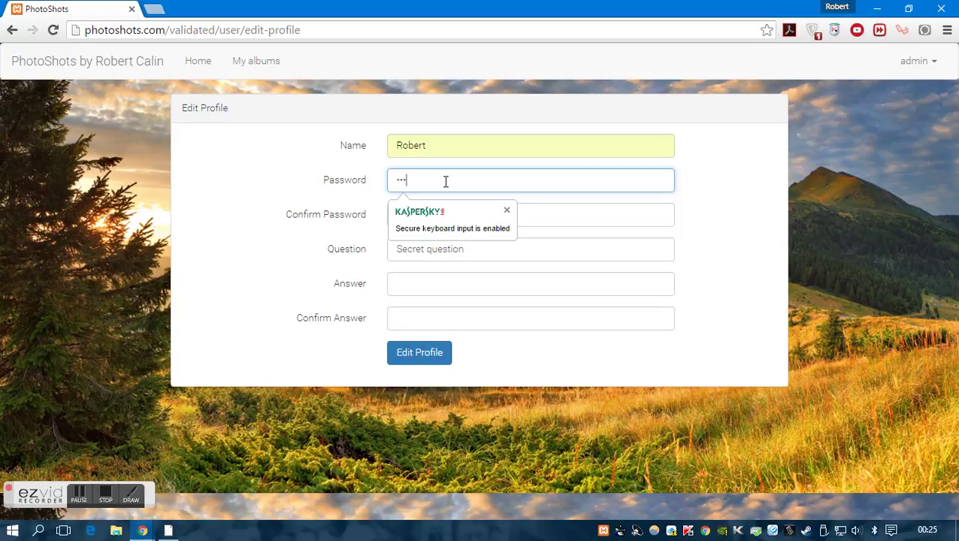
key(Tab)
text(pa)
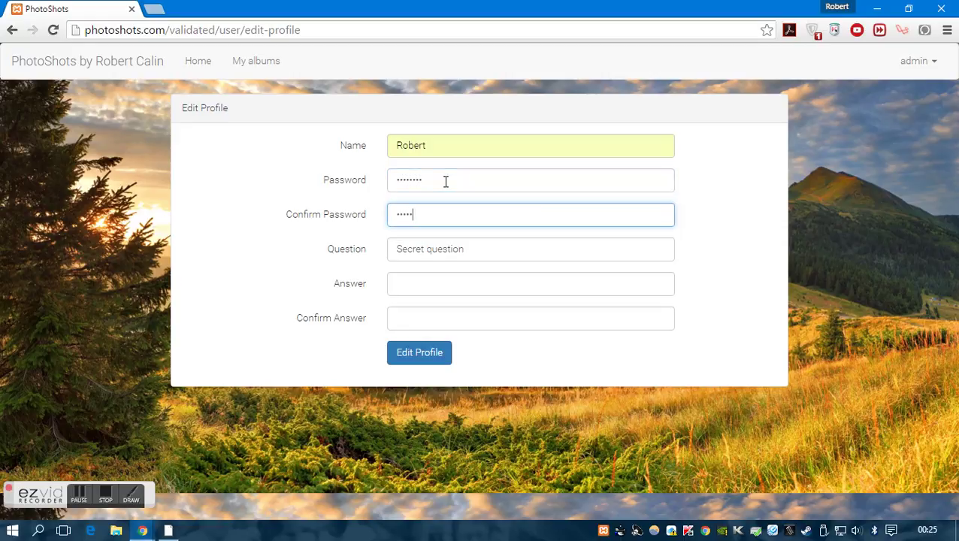
click(413, 351)
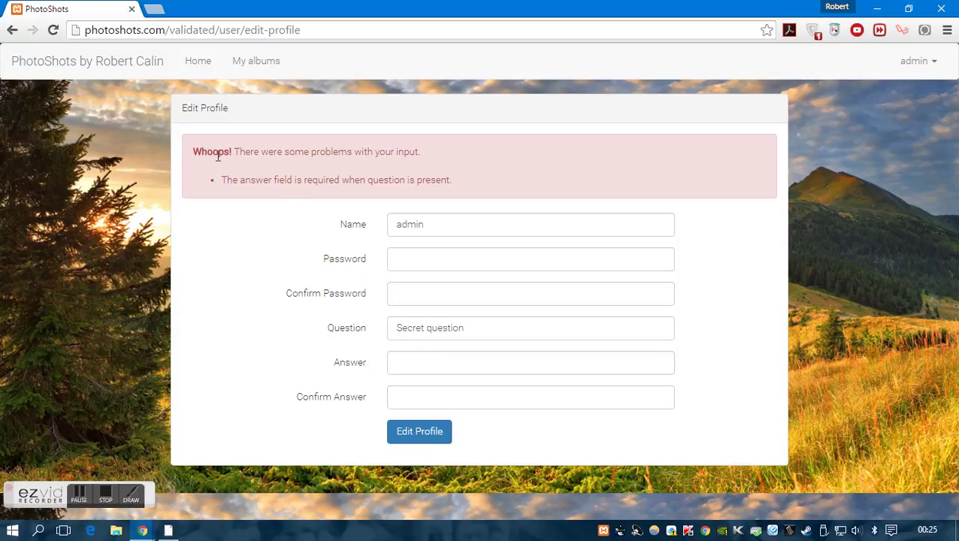
Review the missing-answer errors and re-enter the new profile name and password
drag(195, 147, 396, 158)
drag(313, 179, 442, 180)
click(451, 260)
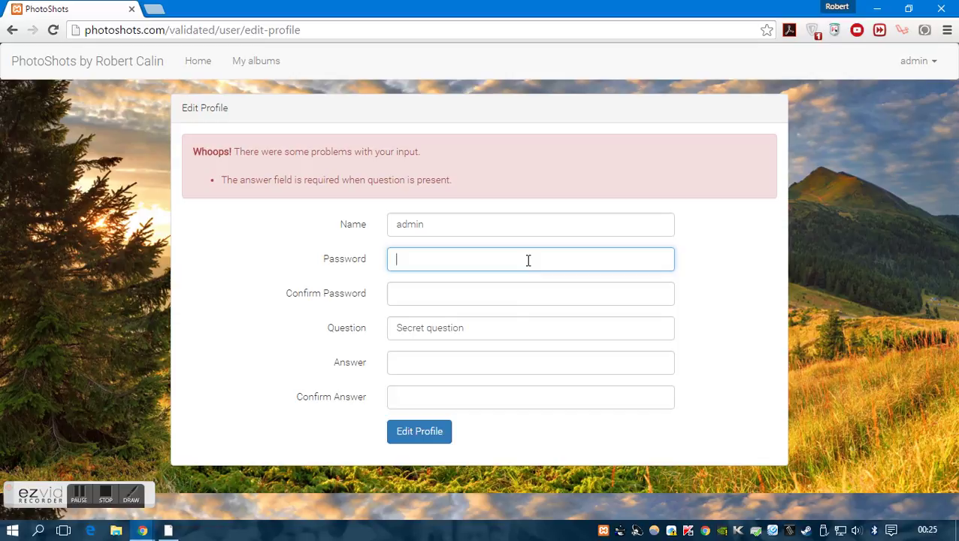
double_click(475, 225)
text(R)
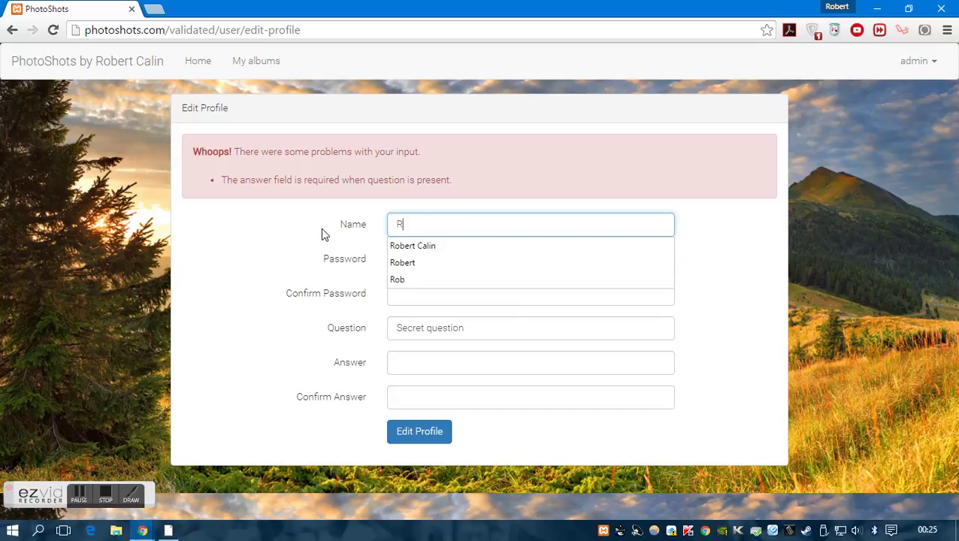
text(obert)
key(Tab)
text(a)
key(BackSpace)
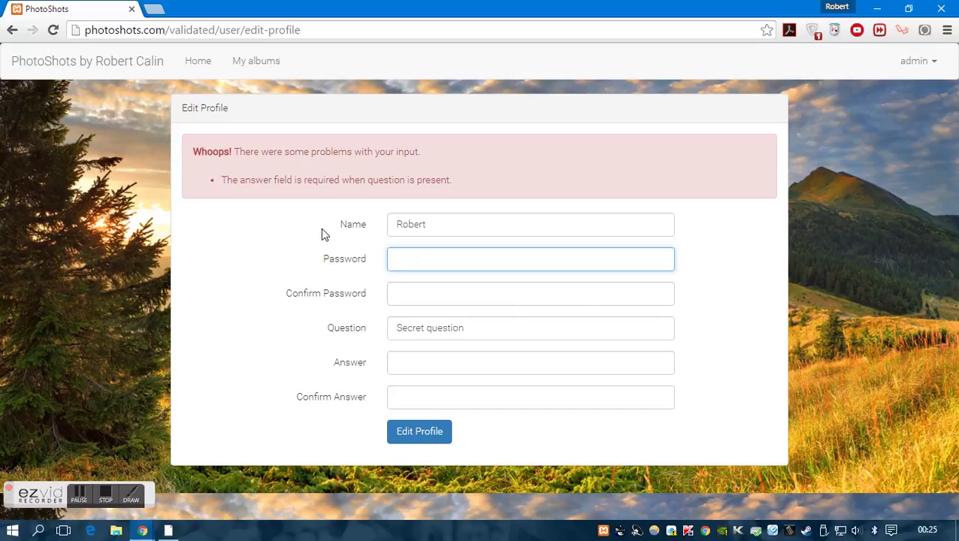
text(ad)
key(BackSpace)
key(BackSpace)
text(admin)
Confirm the password, fill in the security answer and its confirmation, and resubmit
key(Tab)
text(admin)
key(Tab)
key(Tab)
text(answer)
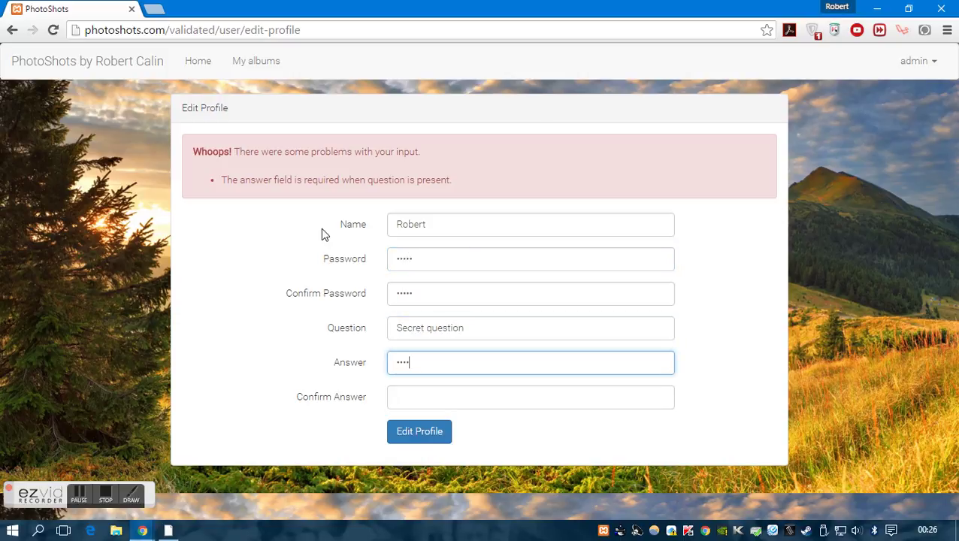
key(Tab)
text(answer)
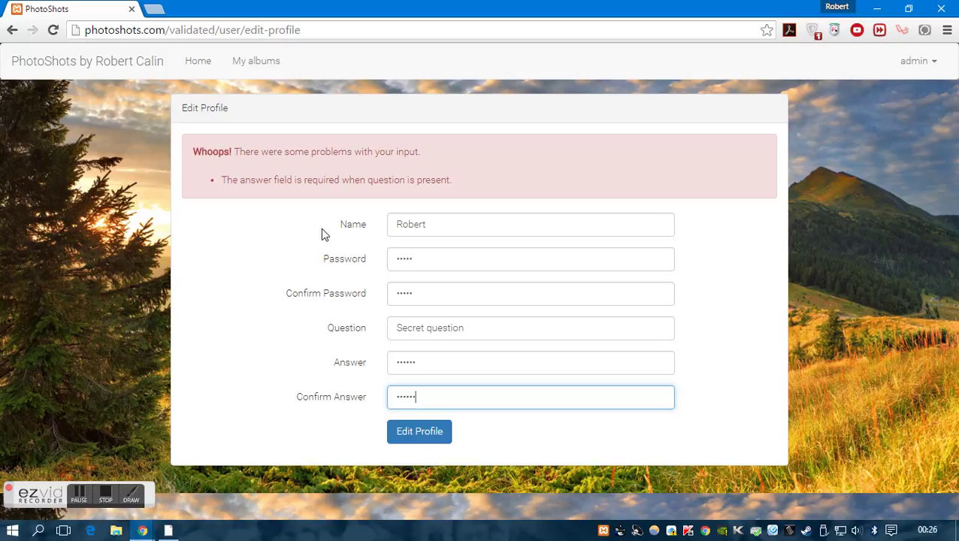
click(400, 435)
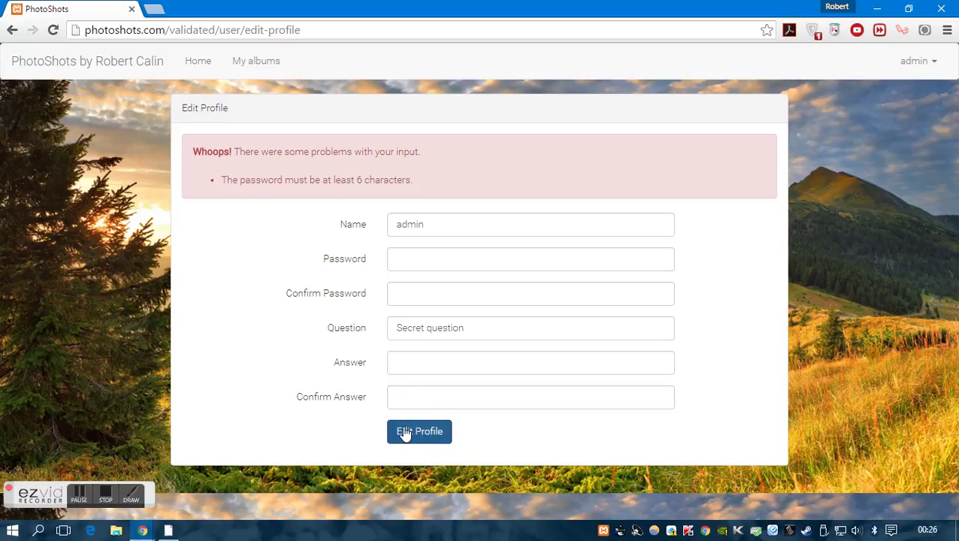
Use a password of at least 6 characters and resubmit until the profile-updated message appears
click(412, 256)
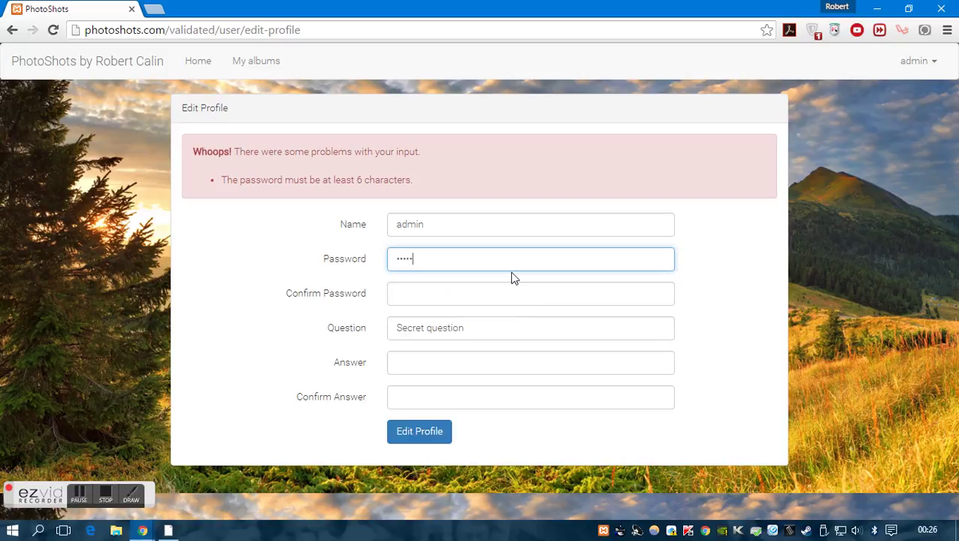
text(123)
key(Tab)
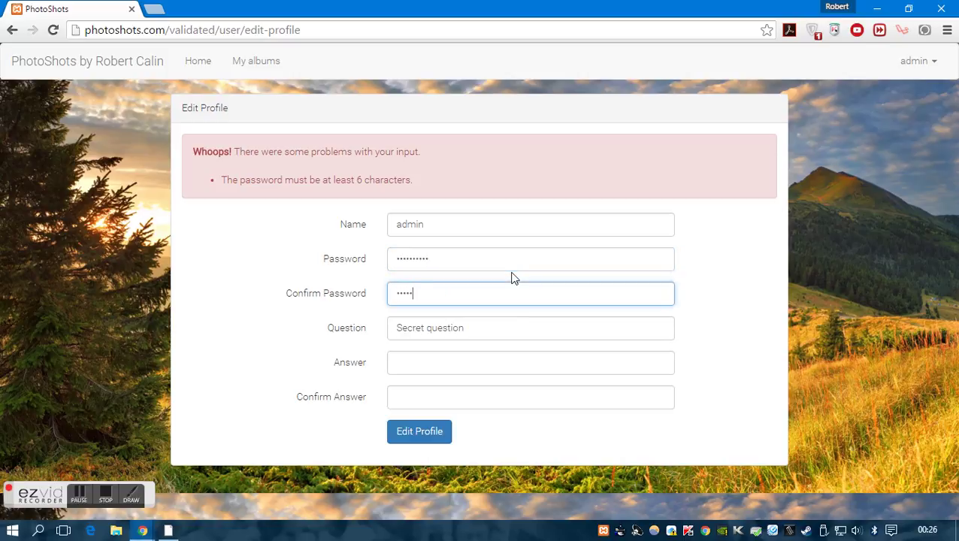
key(Tab)
key(Tab)
text(1)
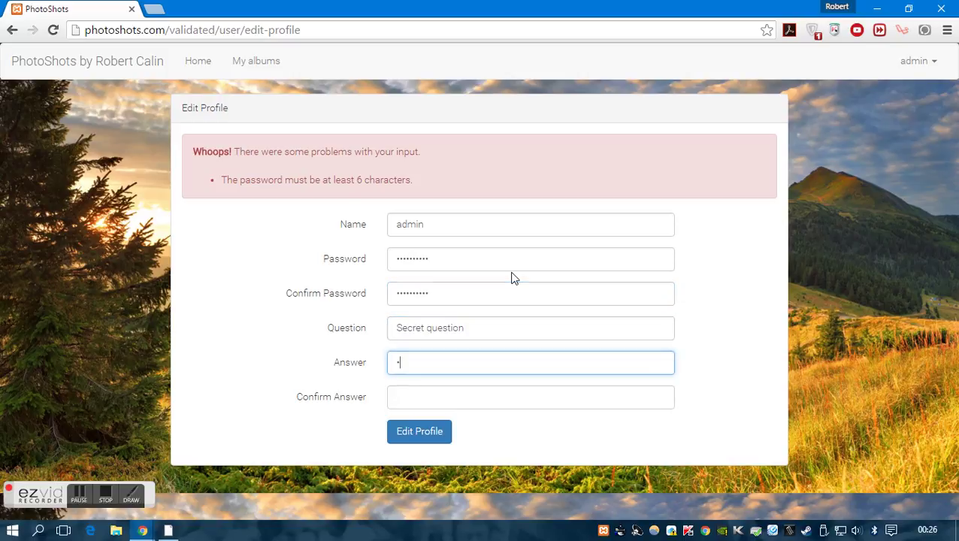
text(23456)
key(Tab)
text(123456)
click(432, 423)
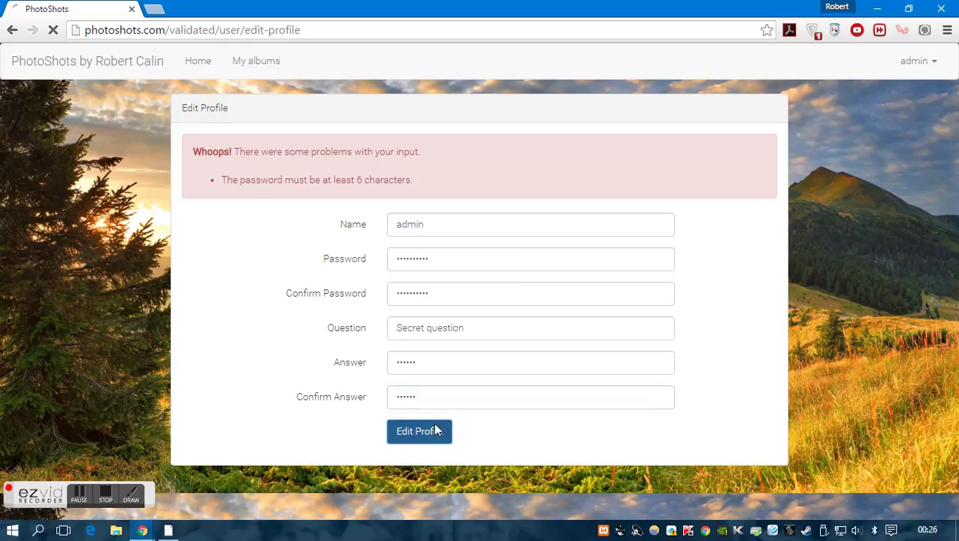
drag(209, 113, 466, 119)
Check the new album's photos from the albums list, then log the admin out
click(932, 60)
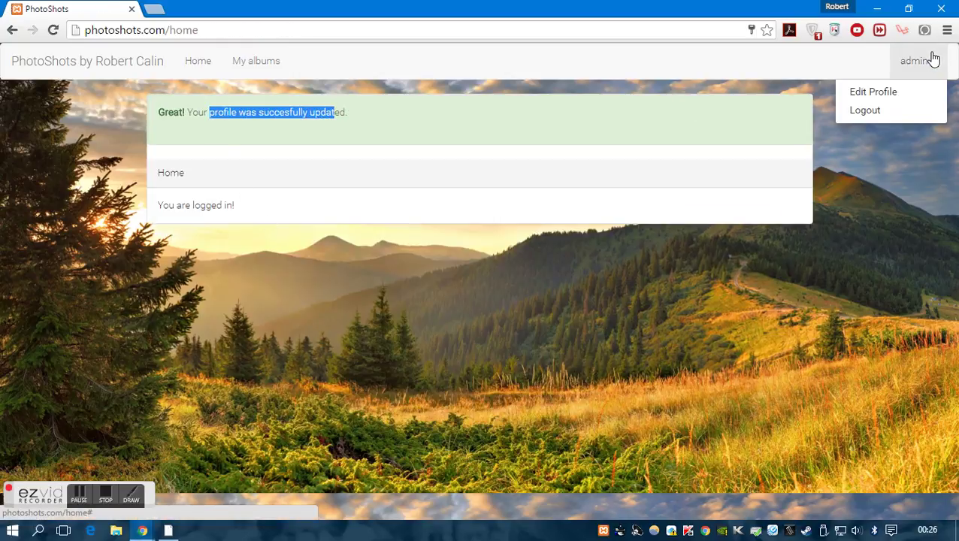
click(730, 62)
click(53, 31)
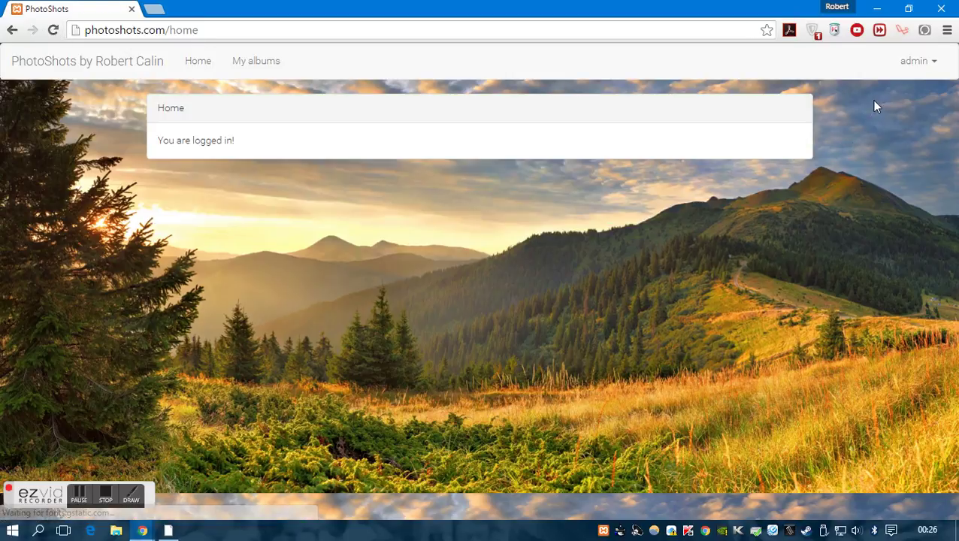
click(243, 61)
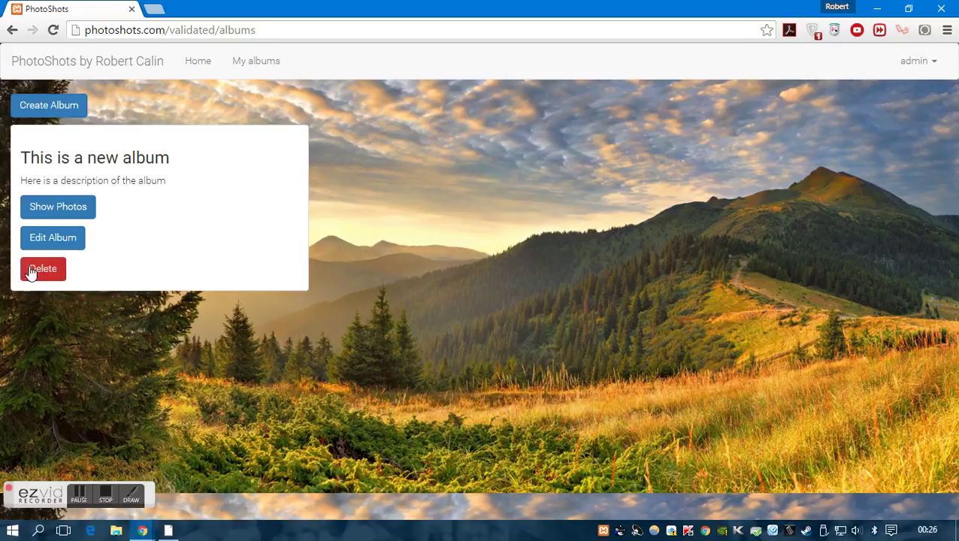
click(56, 207)
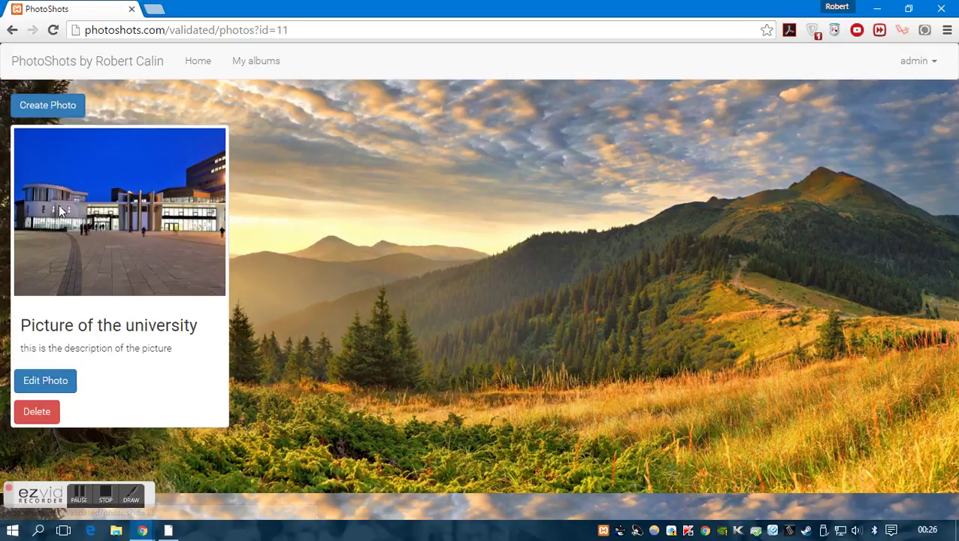
key(alt+Left)
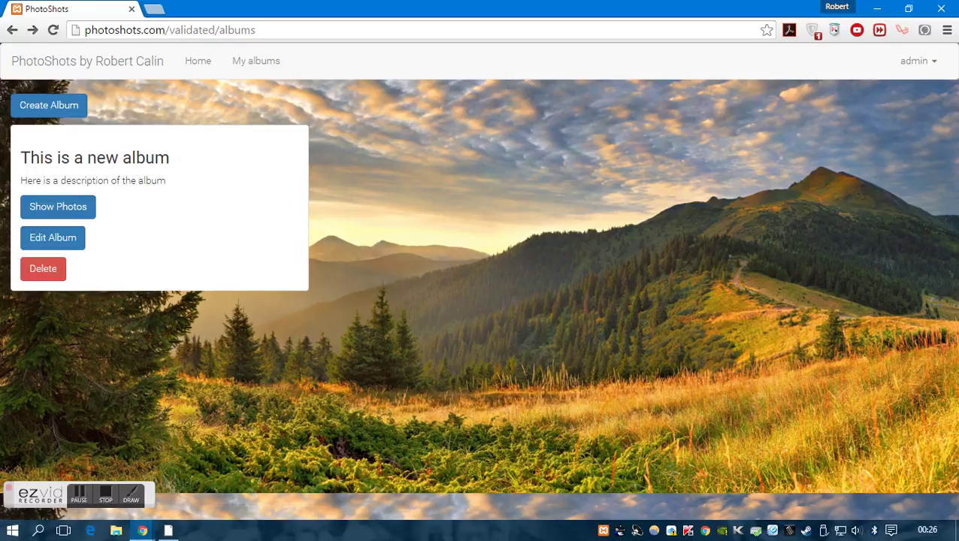
click(927, 68)
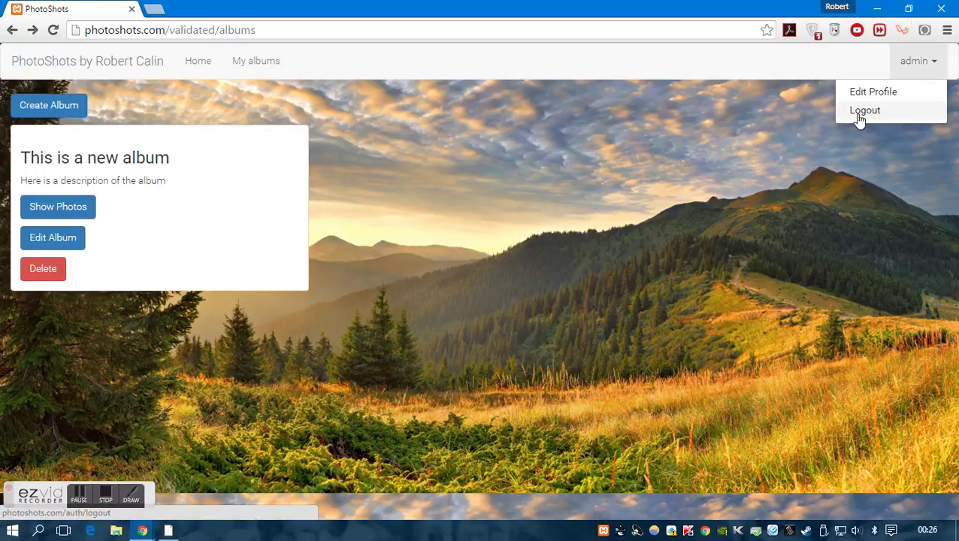
click(861, 113)
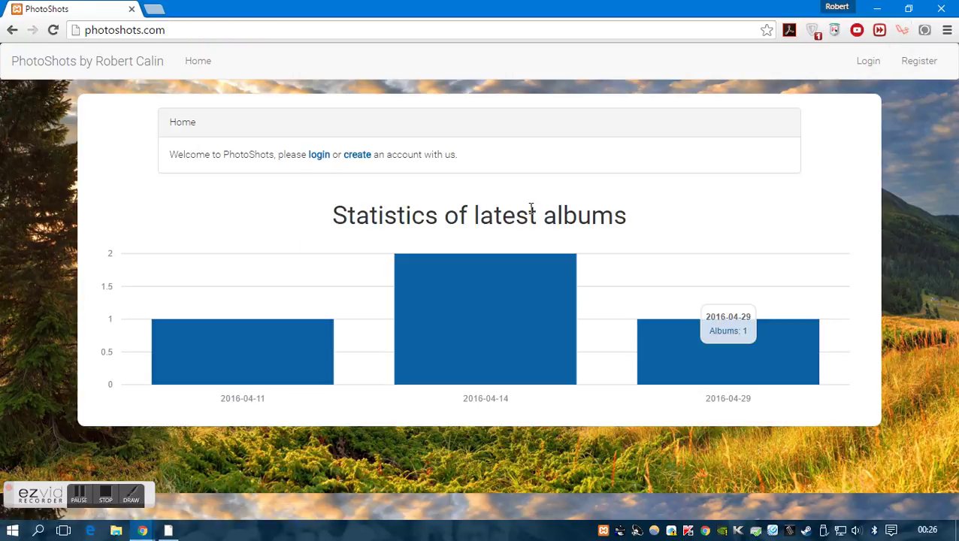
Enter the new user's name, e-mail and a 10-digit password with confirmation on the registration form
click(360, 158)
click(526, 152)
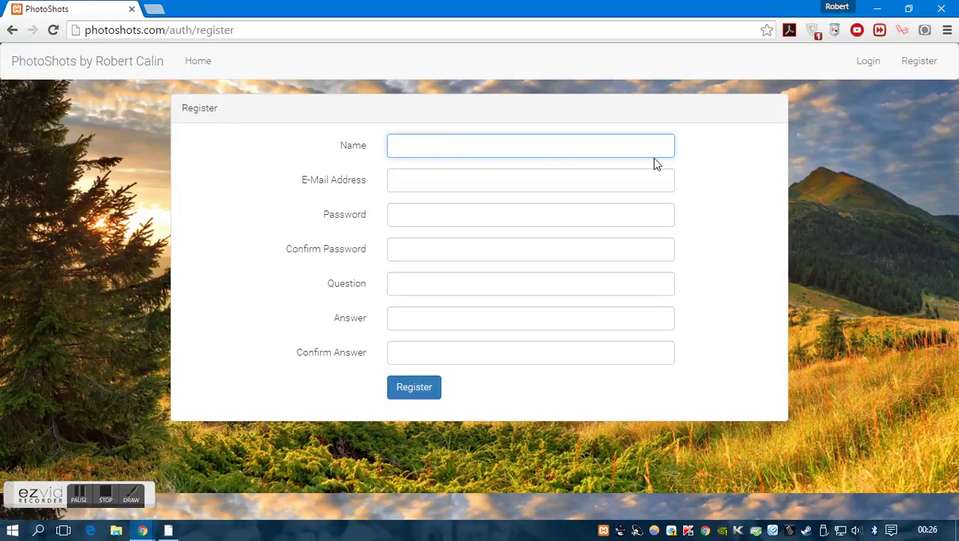
text(Calin)
key(Tab)
key(Tab)
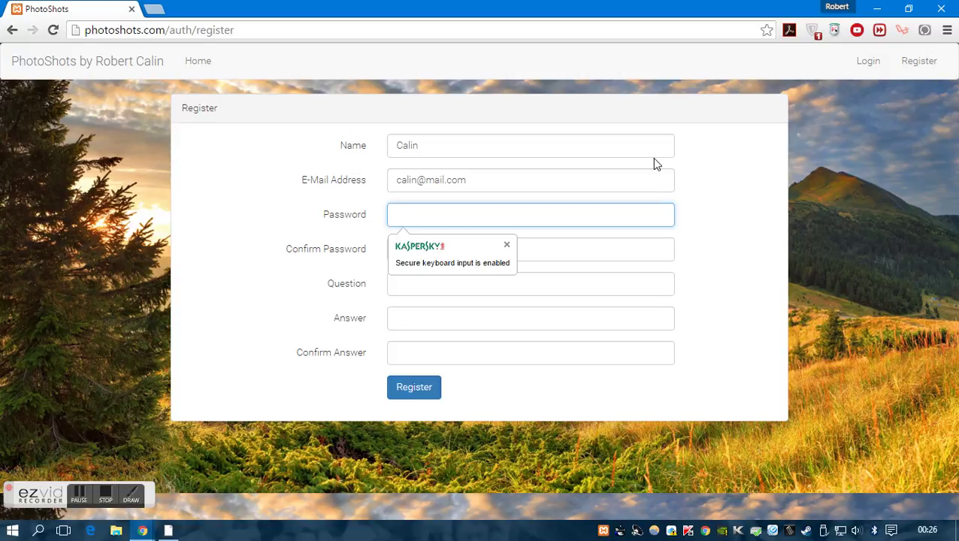
text(1234567890)
key(Tab)
text(1234567890)
Set security question 'Favorite pet', fill both answer fields, and submit the registration
key(Tab)
text(Fa)
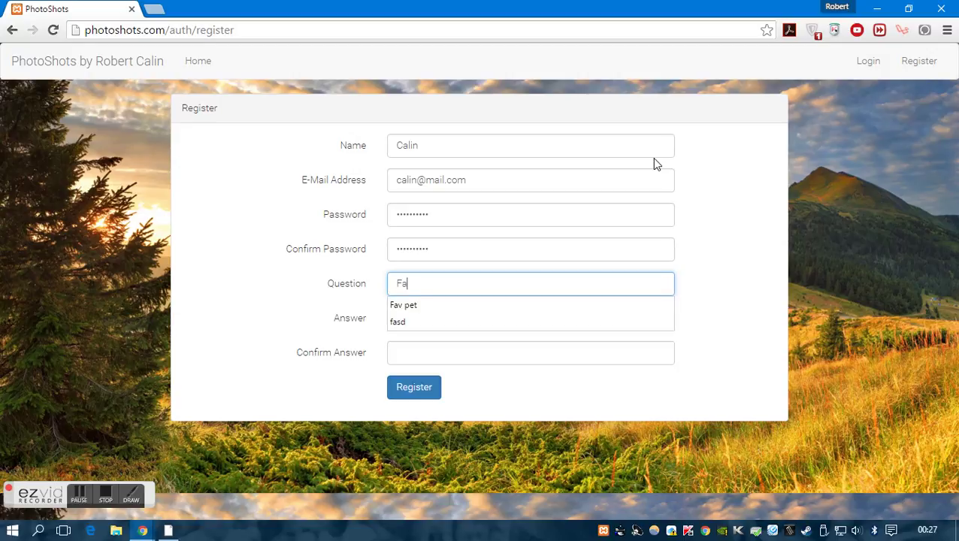
text(vorite pet)
key(Tab)
text(d)
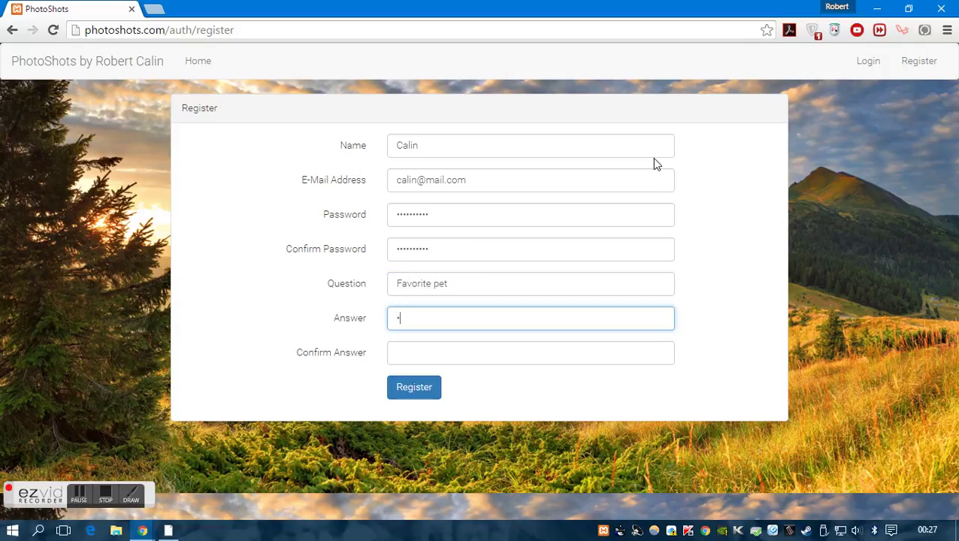
text(s)
key(Tab)
text(doggy123)
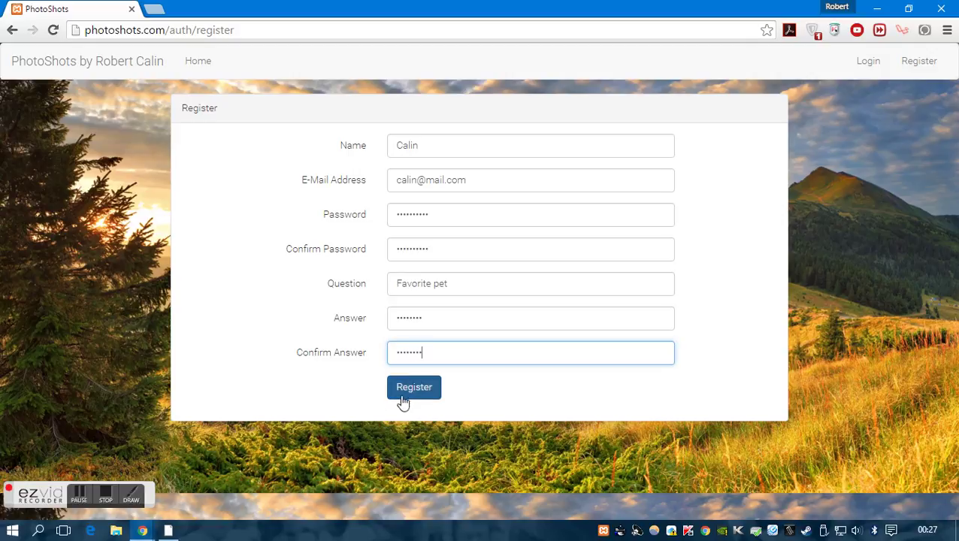
click(407, 396)
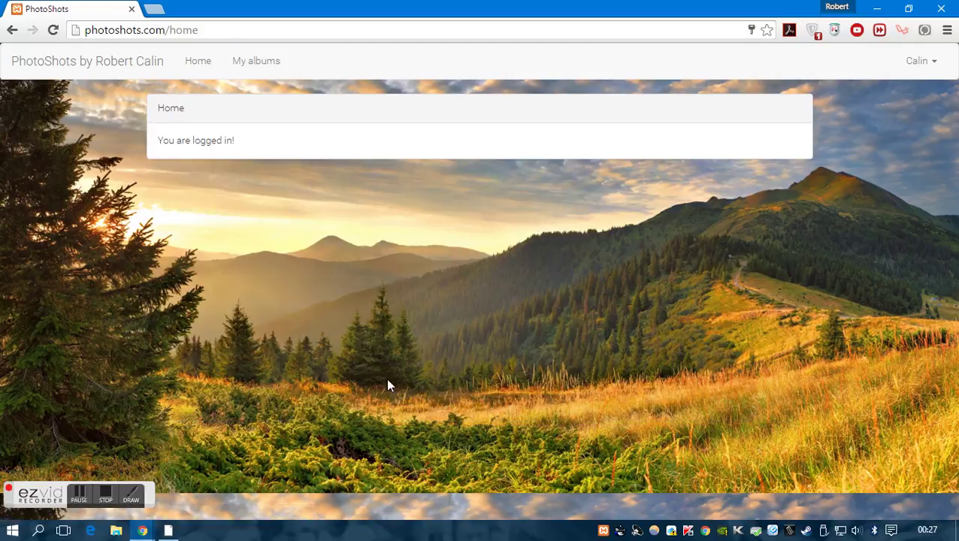
Log the new user out from the account options
drag(173, 144, 222, 142)
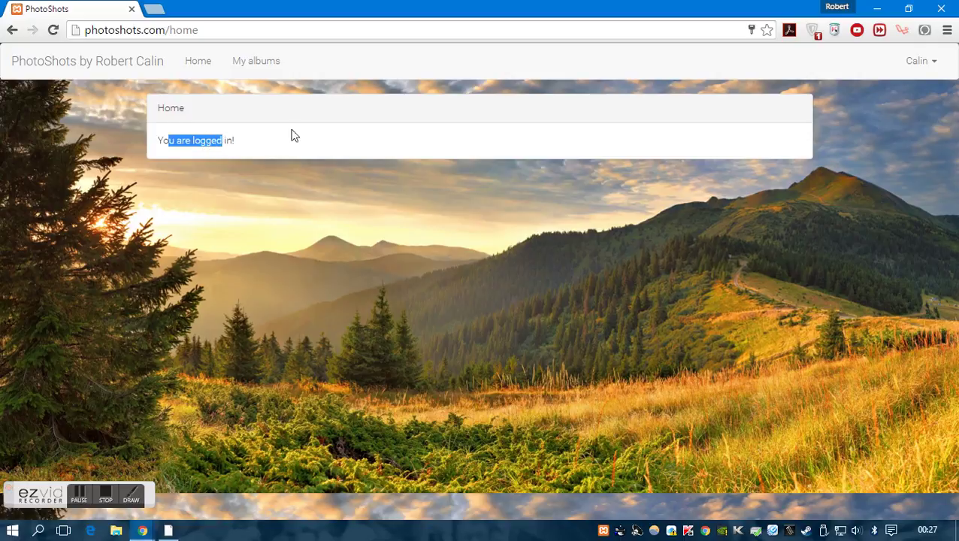
click(915, 75)
click(888, 111)
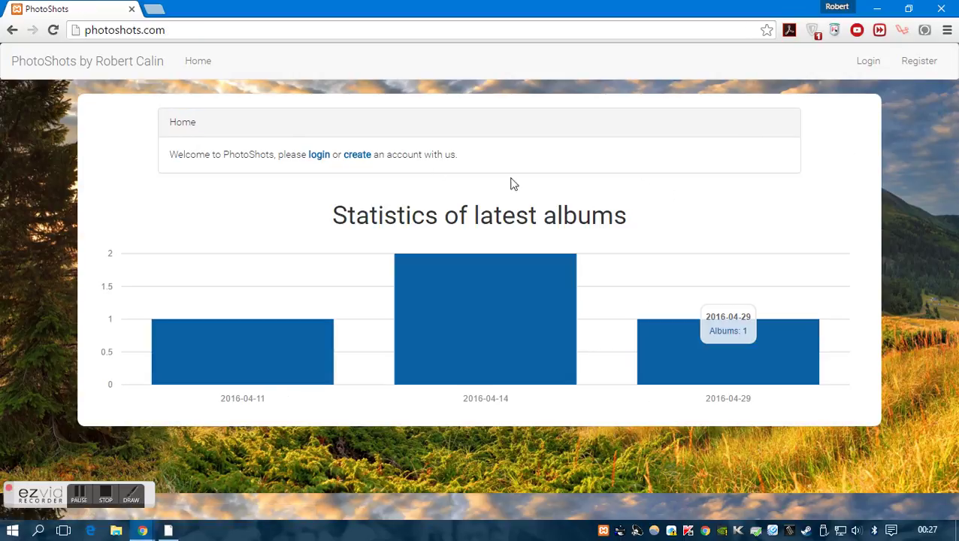
Log back in as the new user with the saved e-mail and password
click(321, 156)
click(491, 145)
text(calin)
key(Down)
key(Return)
key(Tab)
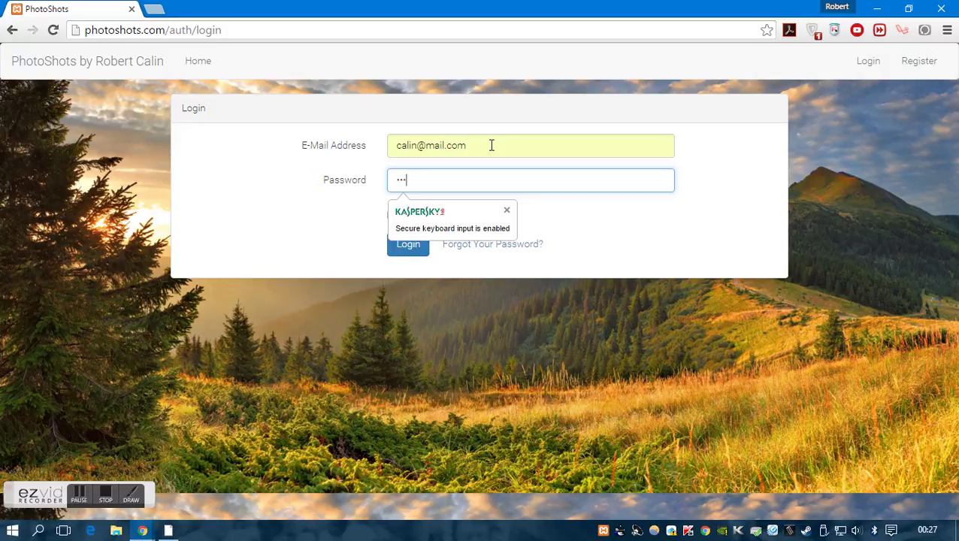
key(Return)
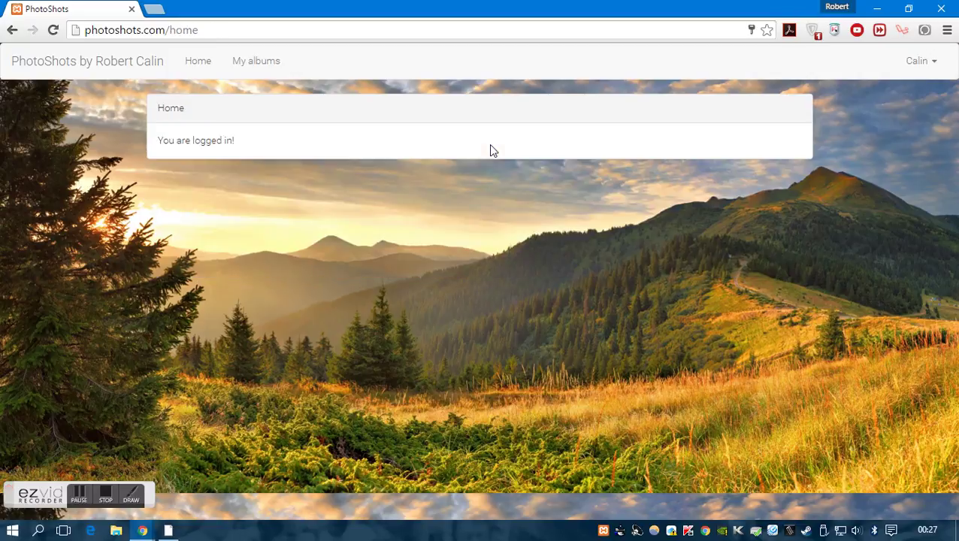
Create the album 'Calin album' with description 'This is last summer holiday'
click(256, 61)
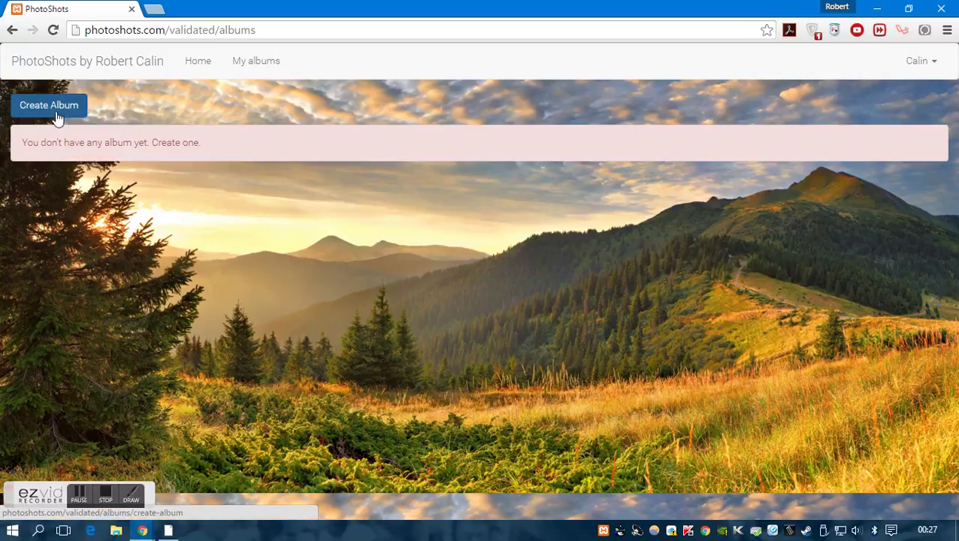
click(75, 109)
click(424, 143)
text(C)
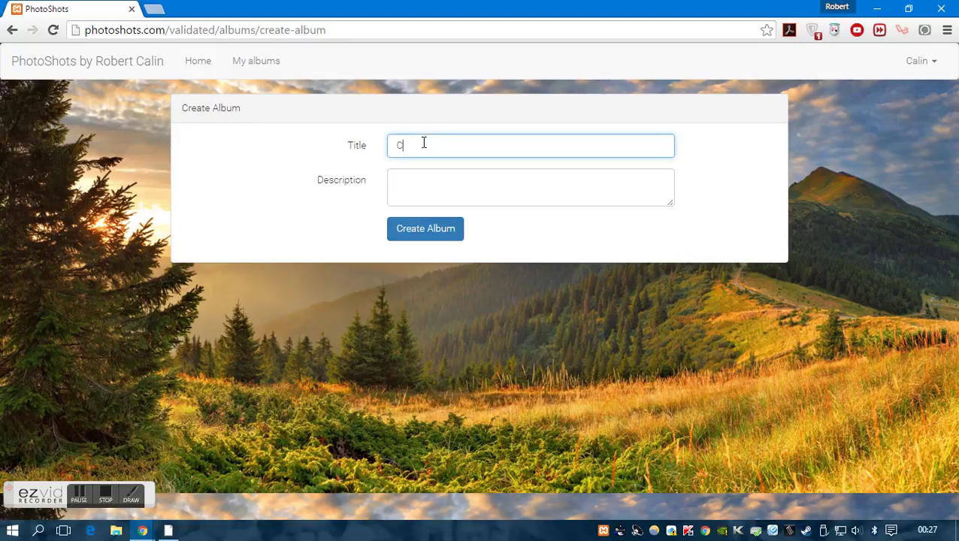
text(alin album)
key(Tab)
text(This)
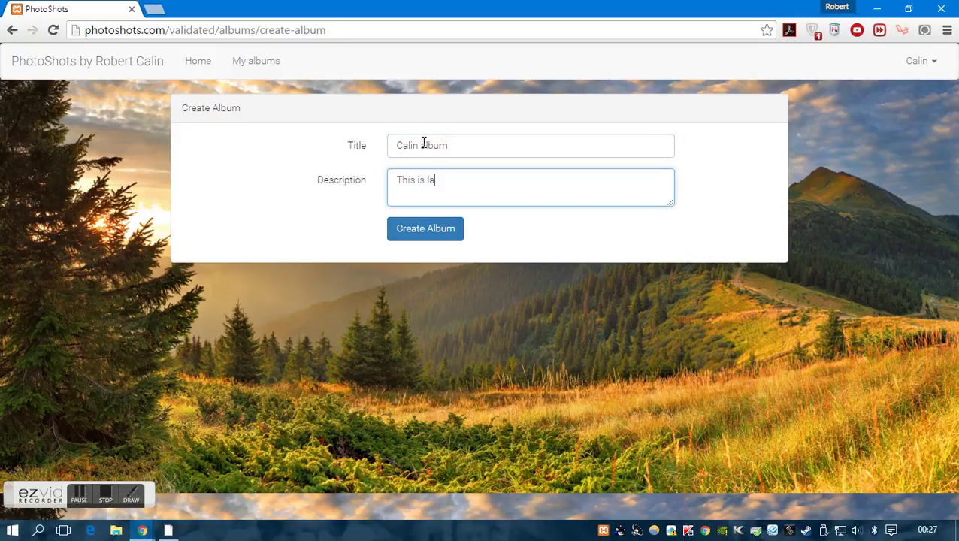
text( is last summer holiday)
click(428, 233)
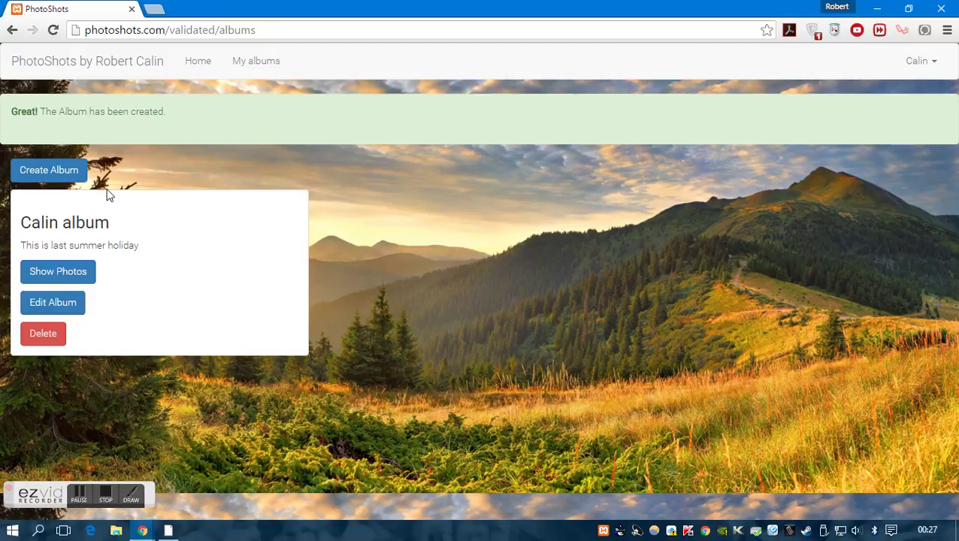
Create a second album with 'dsadas' as both title and description
click(35, 180)
click(430, 149)
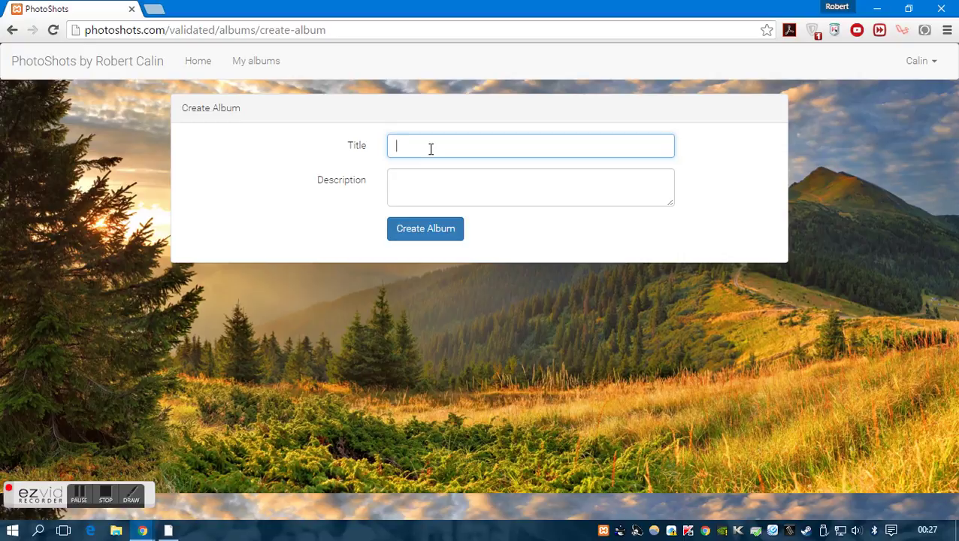
text(dsadas)
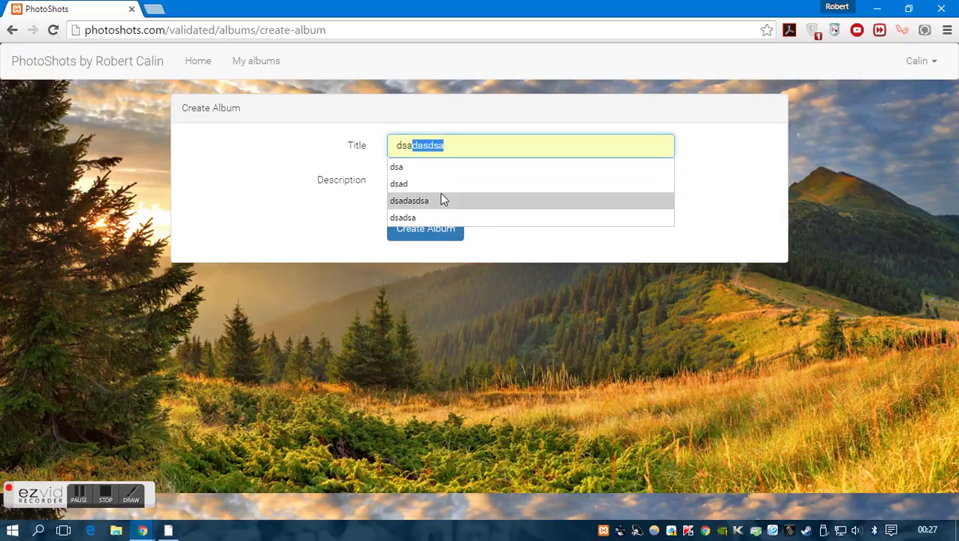
click(396, 187)
text(dsadas)
click(424, 235)
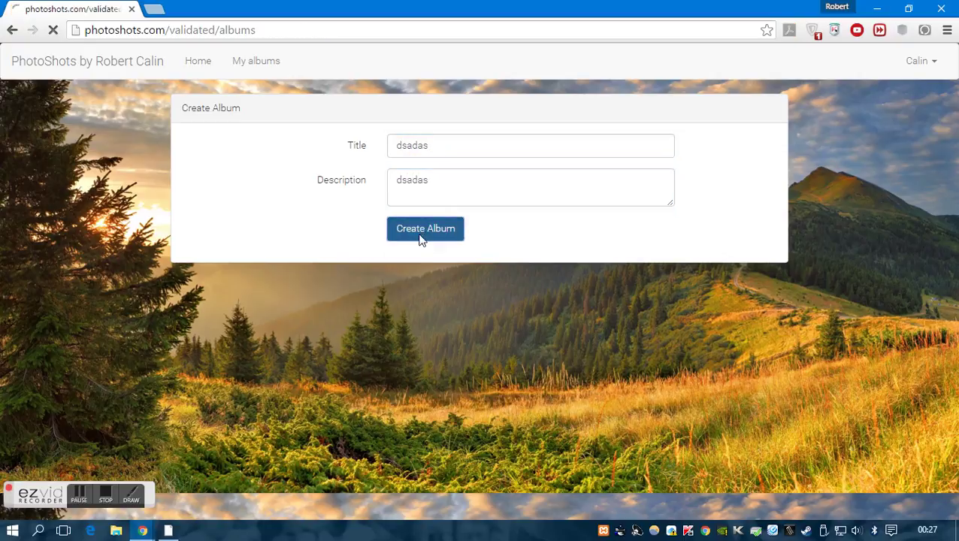
Start a new photo in the holiday album titled 'dsad' with description 'dfsfds'
click(90, 275)
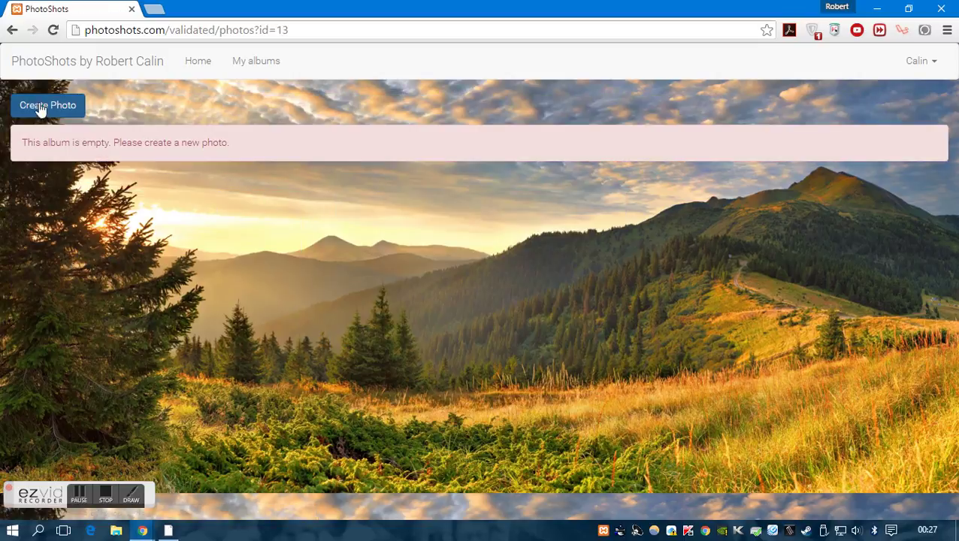
click(43, 111)
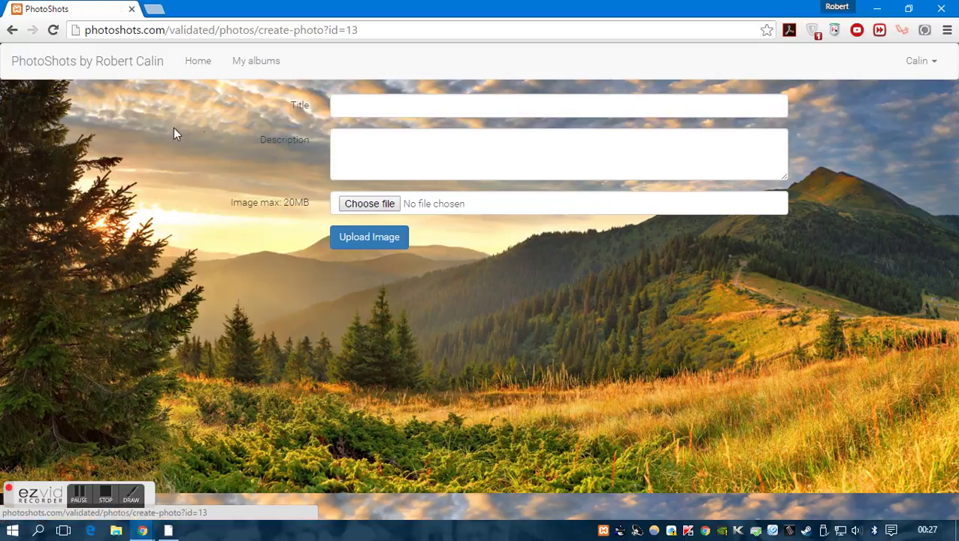
click(367, 104)
text(dsad)
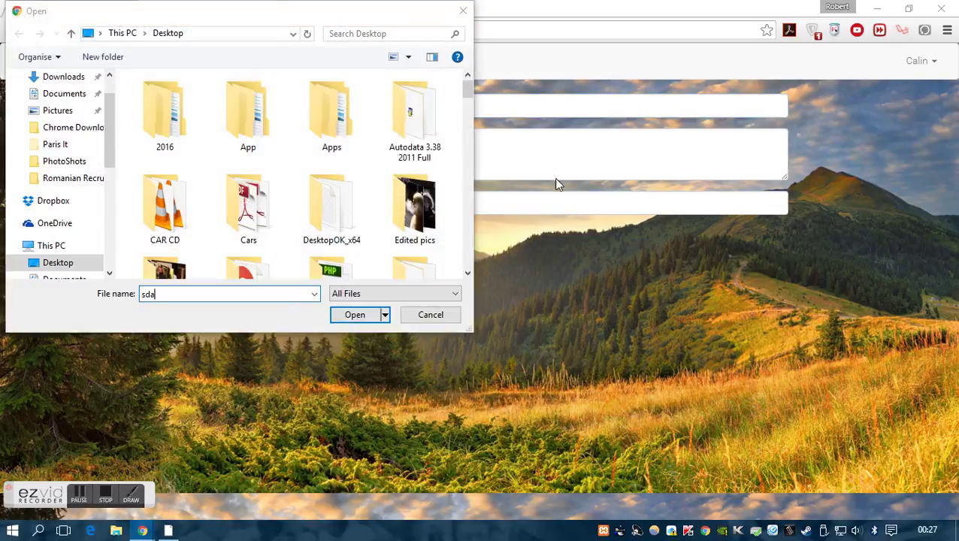
key(Escape)
click(528, 169)
text(dfsfds)
Upload images.jpg as the photo, then log the new user out
click(368, 204)
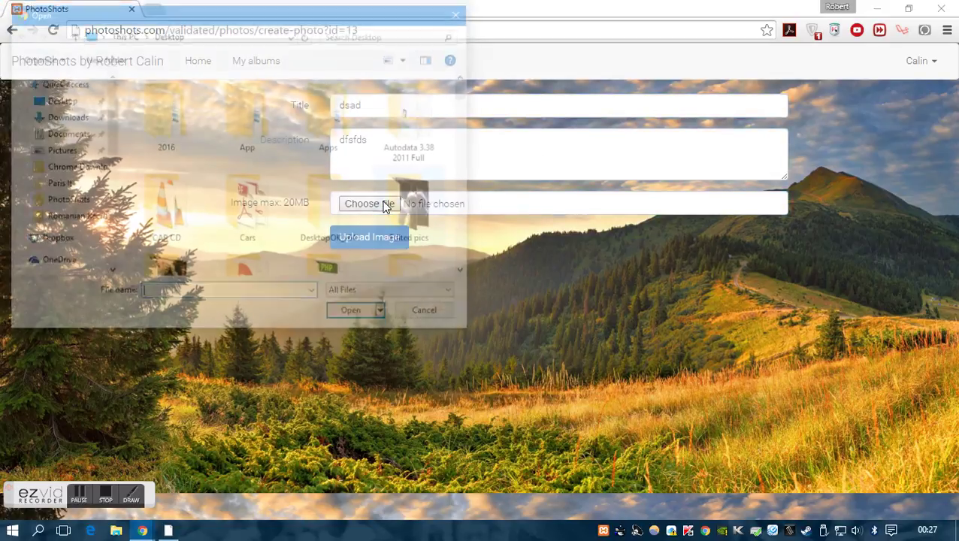
scroll(399, 222, down, 10)
scroll(384, 231, down, 10)
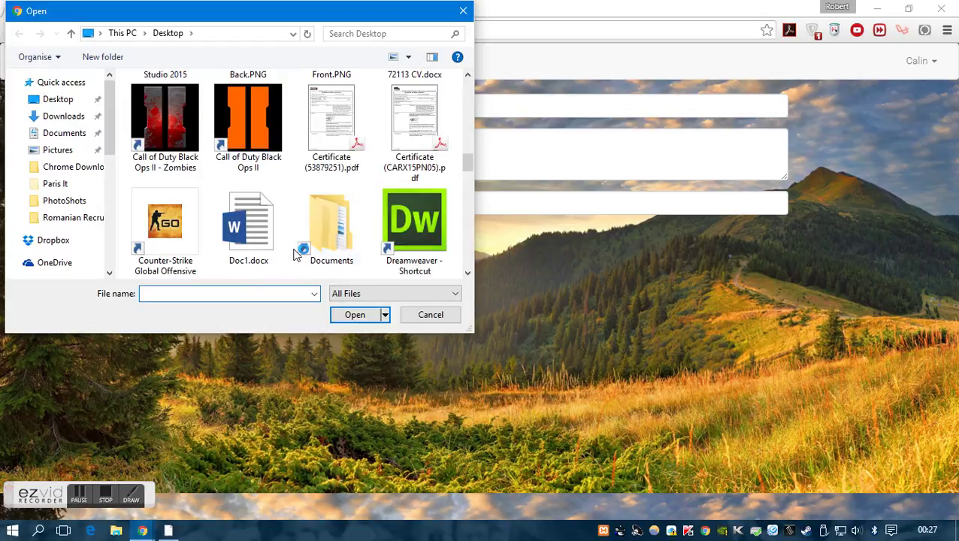
double_click(391, 134)
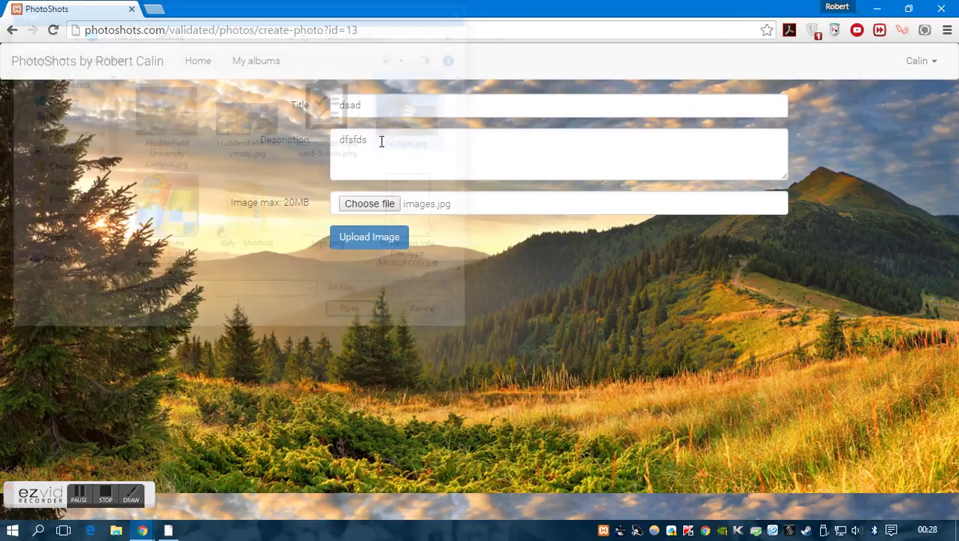
click(368, 248)
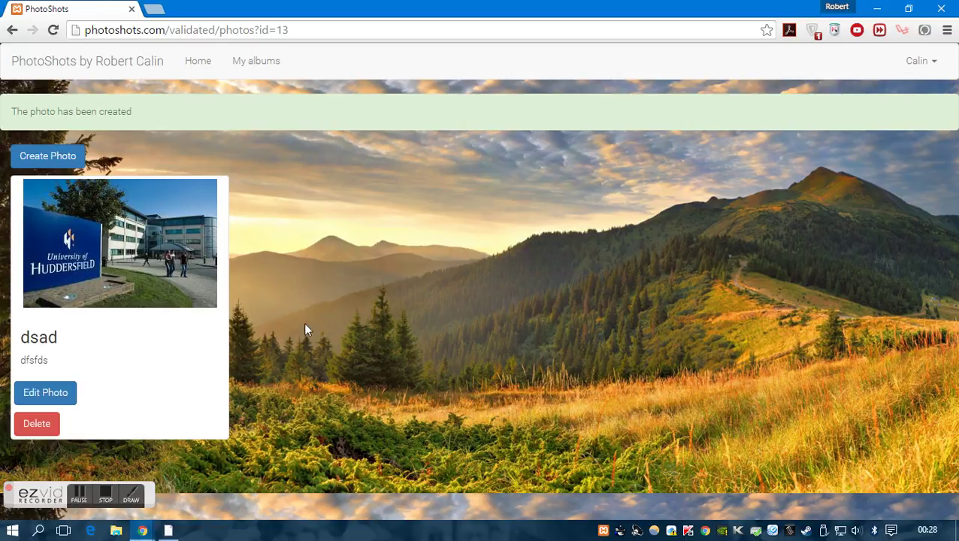
click(924, 61)
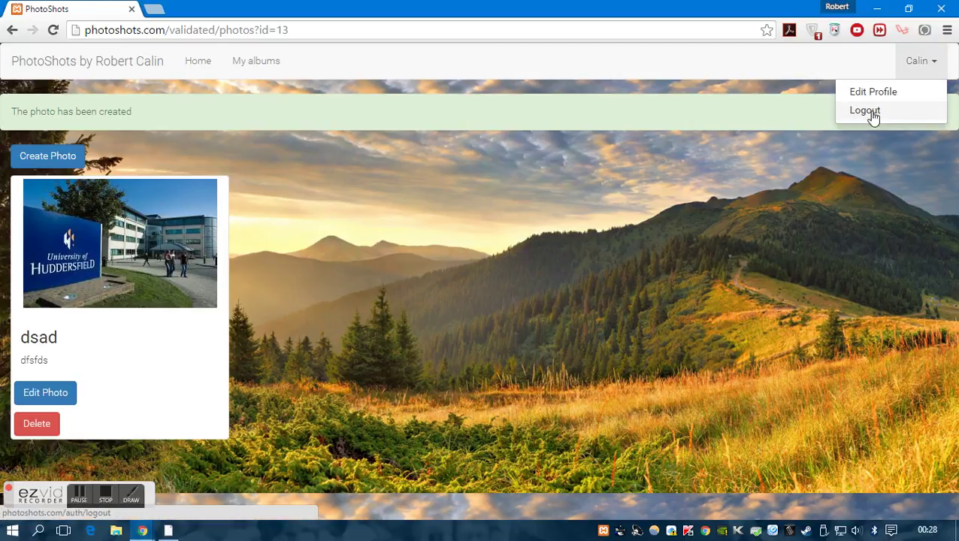
click(870, 115)
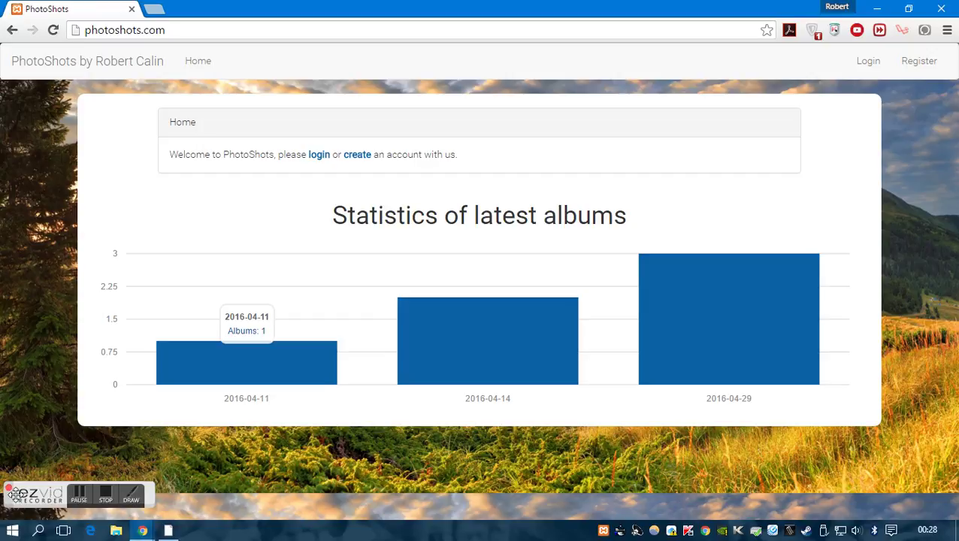